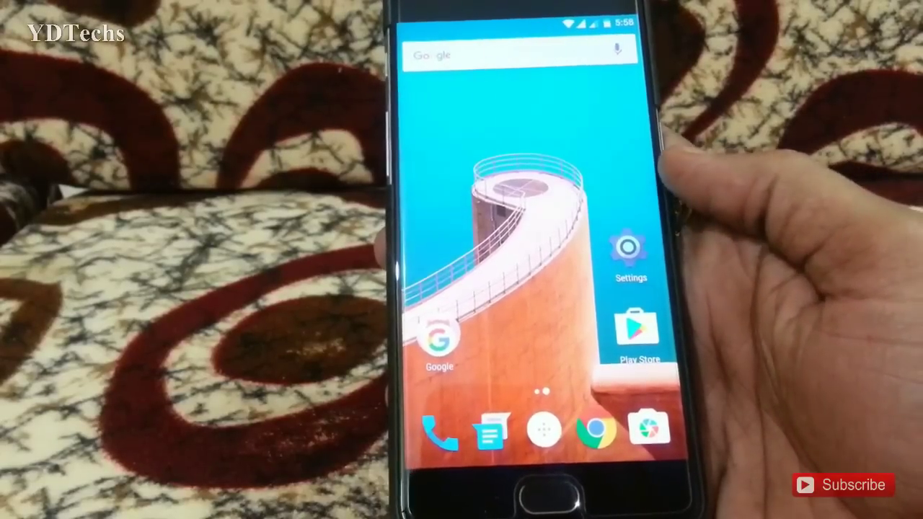
- Go from the home screen into Settings and open the System updates page for Oxygen OS 4.0
{"action": "left_click", "coordinate": [626, 182]}
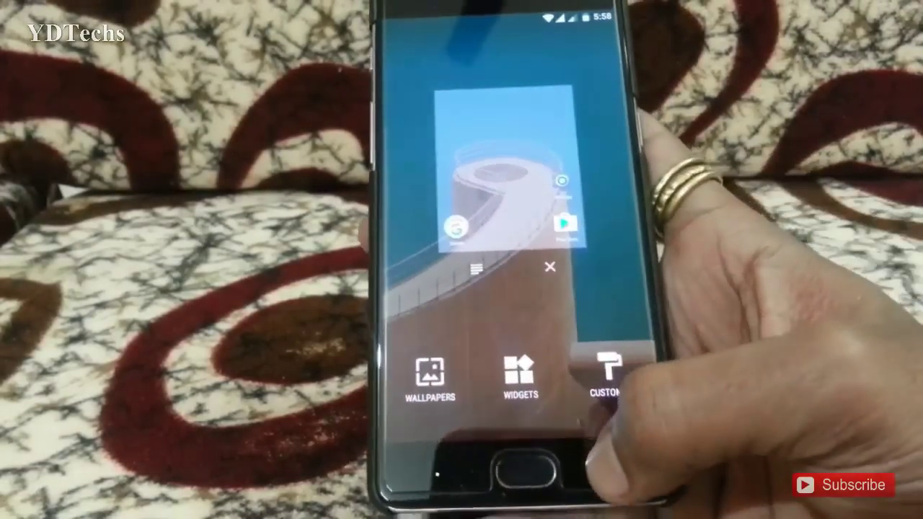
{"action": "left_click", "coordinate": [625, 317]}
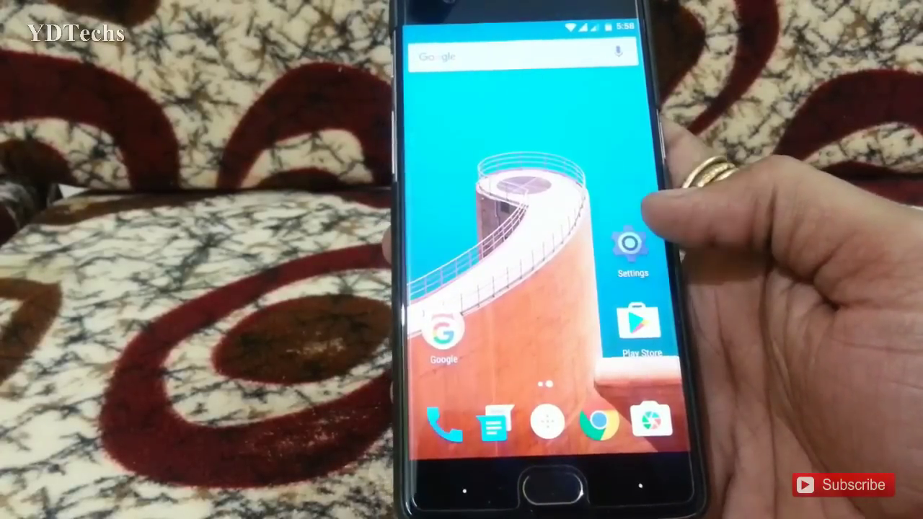
{"action": "left_click", "coordinate": [625, 245]}
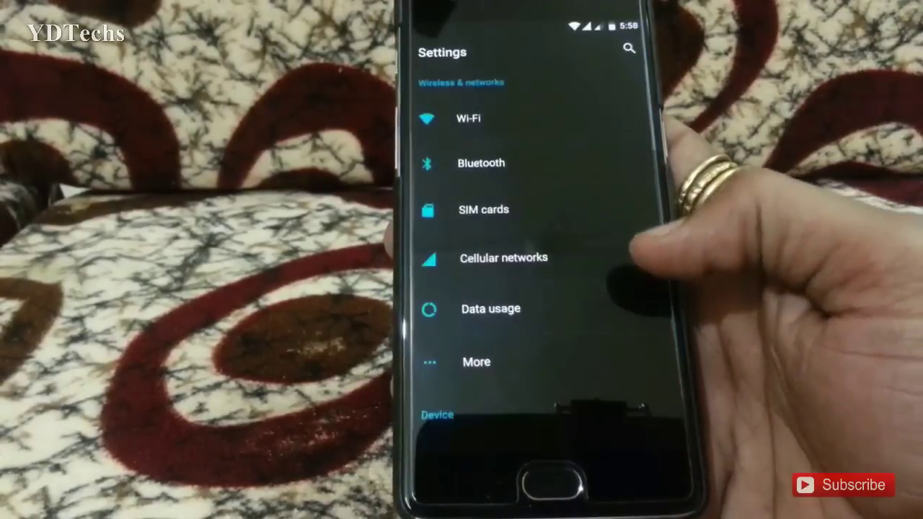
{"action": "scroll", "coordinate": [598, 382], "scroll_direction": "down", "scroll_amount": 5}
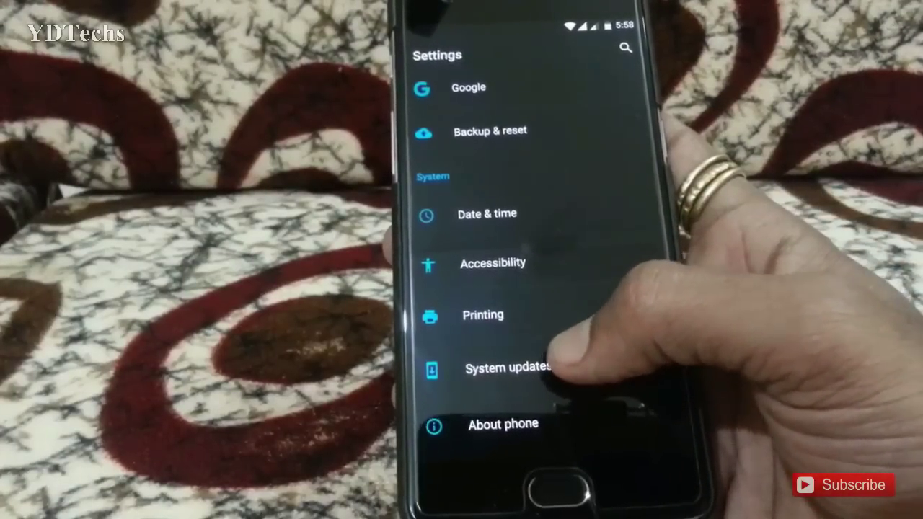
{"action": "left_click", "coordinate": [548, 367]}
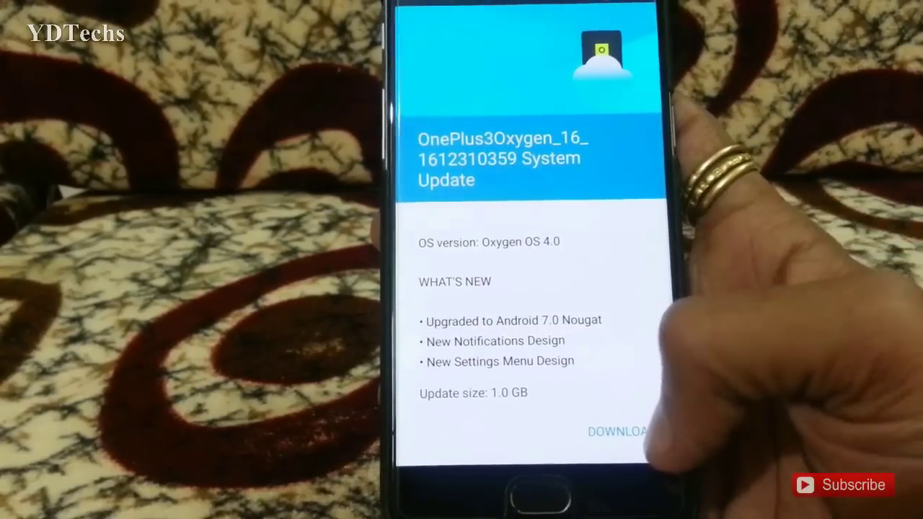
- Start the 1.0 GB Oxygen OS 4.0 download from the System Update screen
{"action": "left_click", "coordinate": [603, 431]}
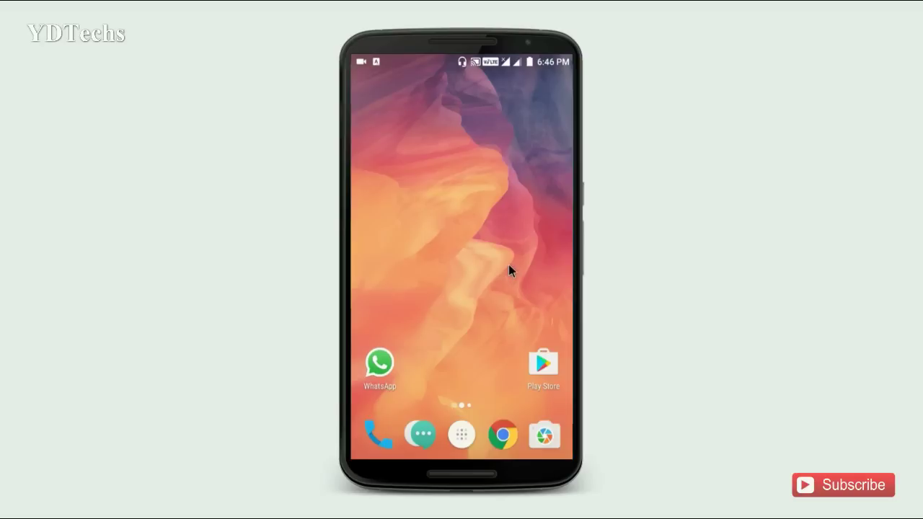
{"action": "left_click_drag", "start_coordinate": [509, 269], "coordinate": [443, 268]}
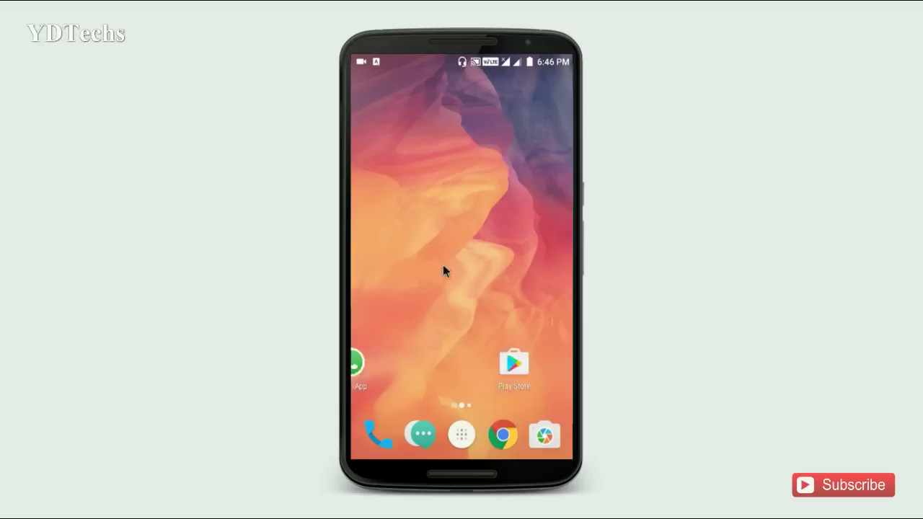
{"action": "left_click", "coordinate": [436, 298]}
{"action": "scroll", "coordinate": [438, 303], "scroll_direction": "down", "scroll_amount": 15}
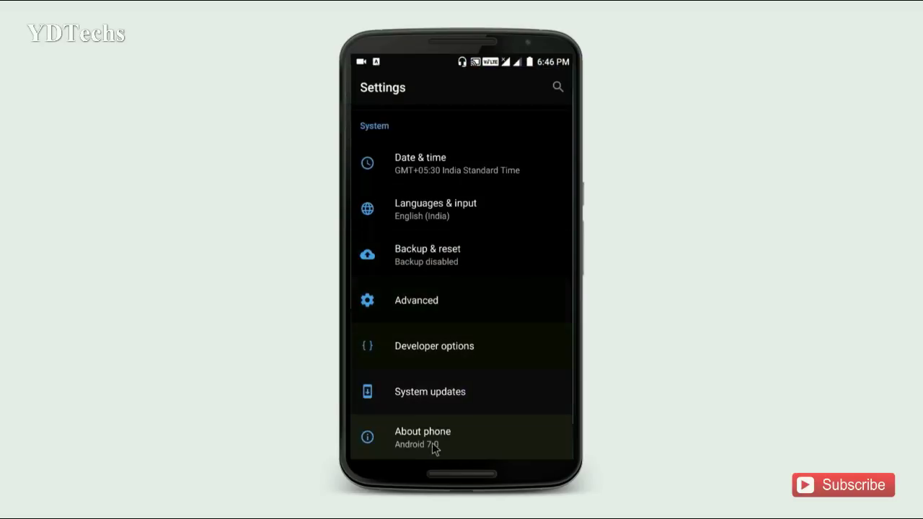
{"action": "left_click", "coordinate": [437, 444]}
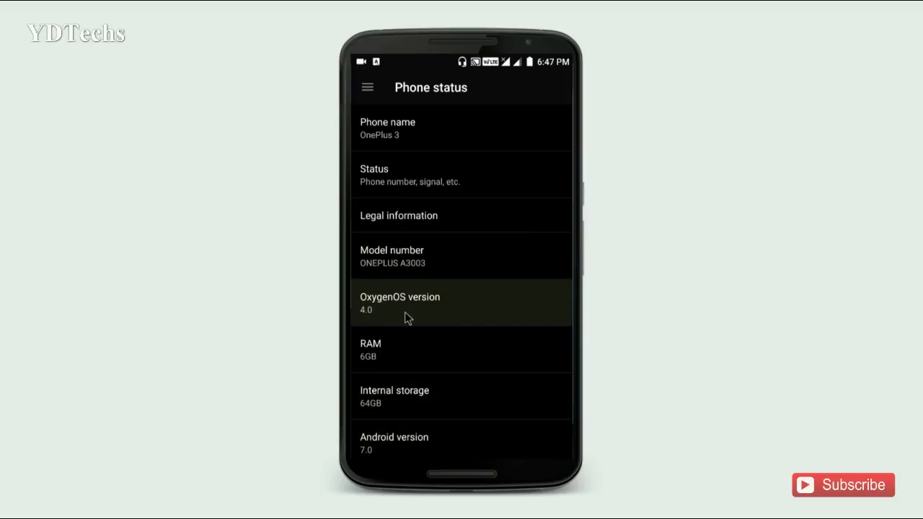
{"action": "left_click", "coordinate": [396, 447]}
{"action": "left_click", "coordinate": [396, 447]}
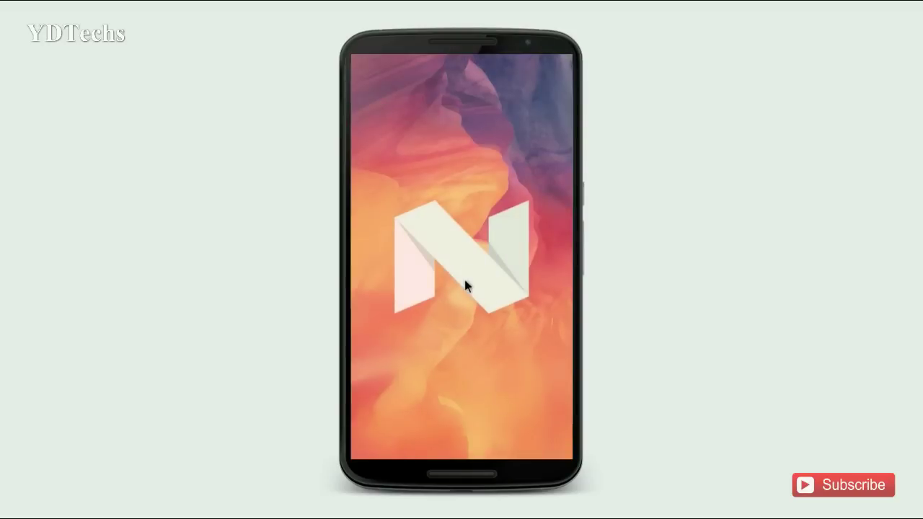
{"action": "right_click", "coordinate": [454, 279]}
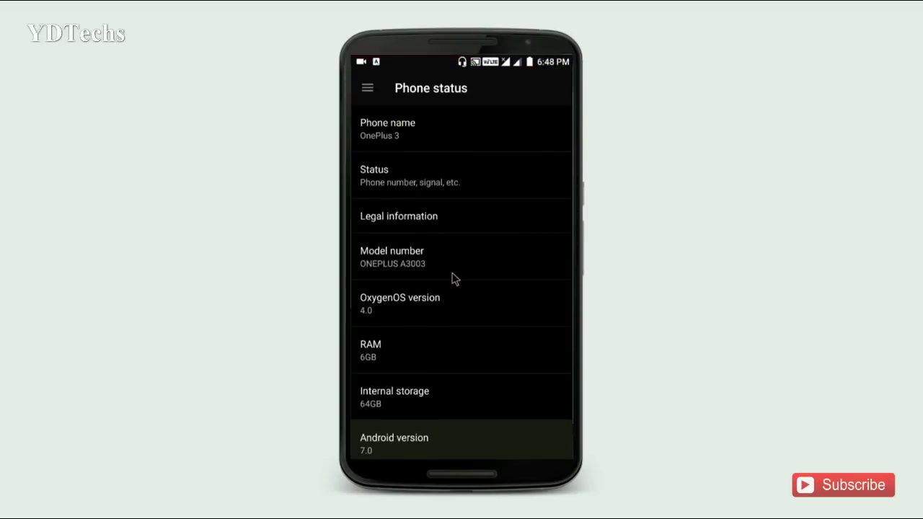
{"action": "right_click", "coordinate": [455, 279]}
{"action": "right_click", "coordinate": [453, 279]}
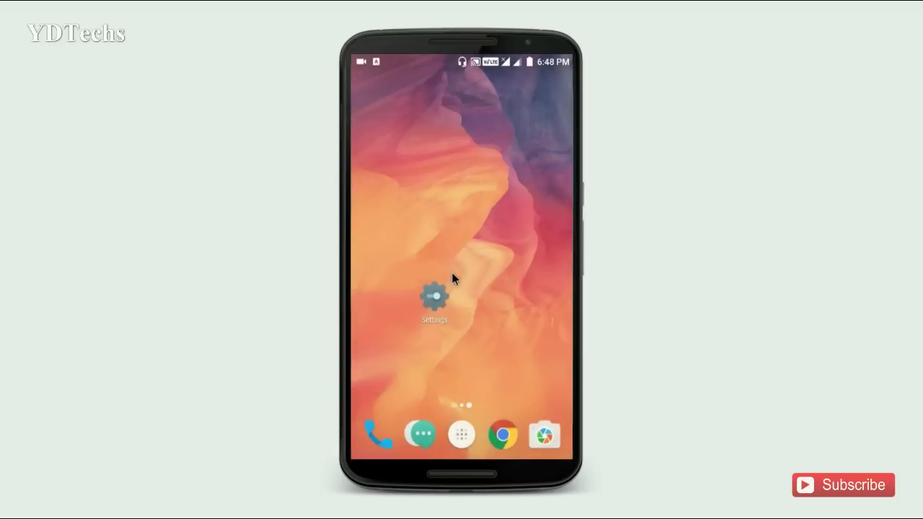
{"action": "left_click_drag", "start_coordinate": [431, 238], "coordinate": [525, 242]}
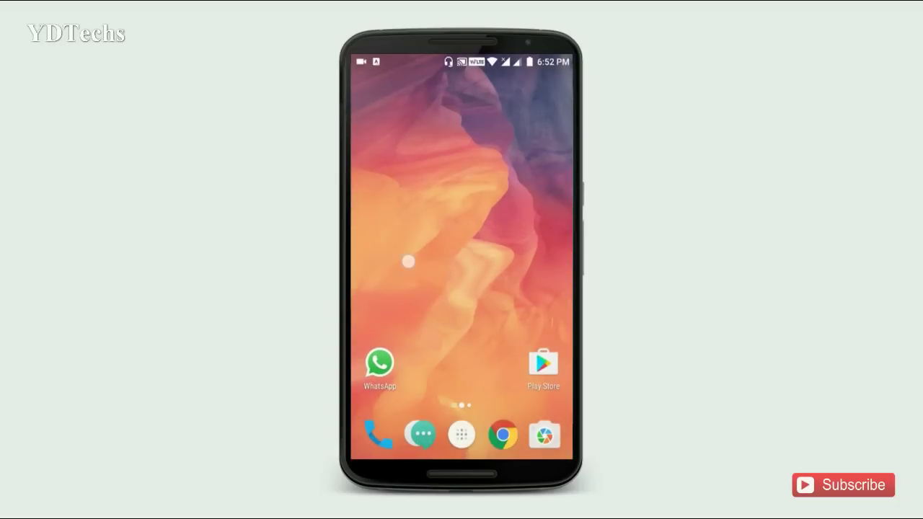
{"action": "left_click_drag", "start_coordinate": [408, 262], "coordinate": [527, 263]}
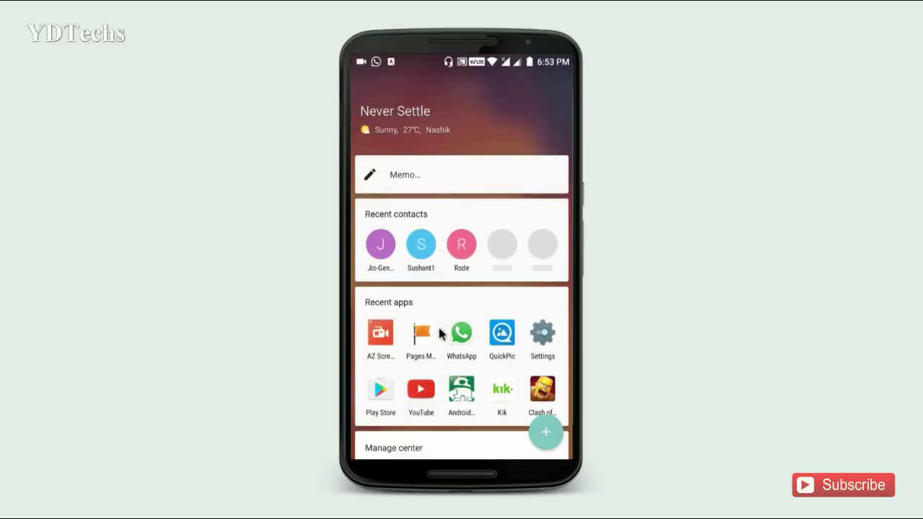
{"action": "scroll", "coordinate": [404, 361], "scroll_direction": "down", "scroll_amount": 3}
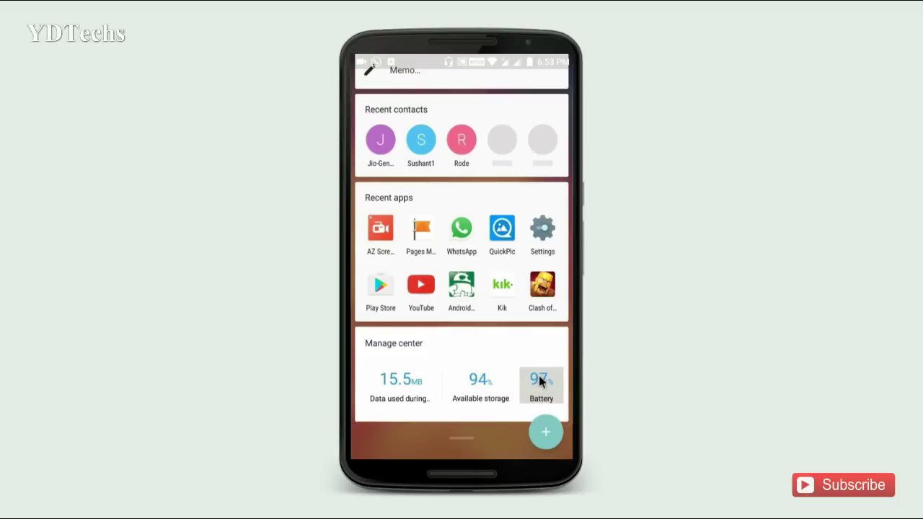
{"action": "key", "text": "Escape"}
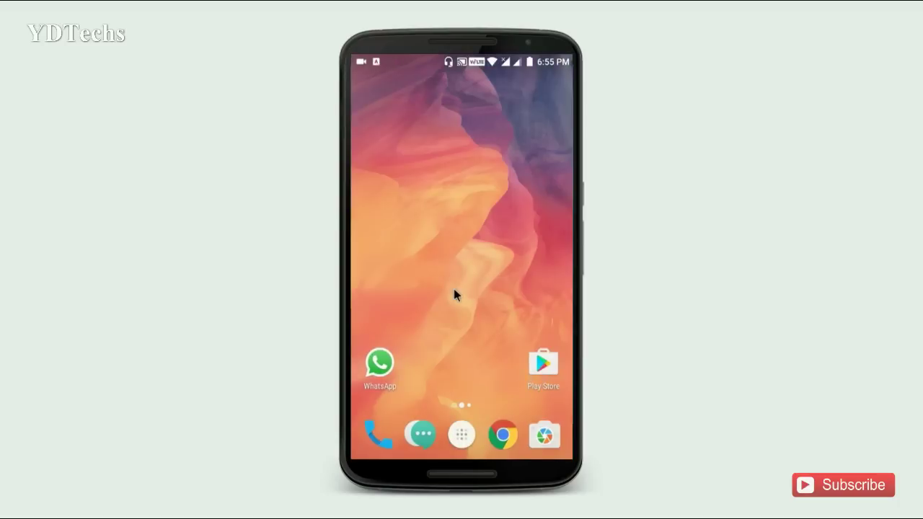
- Open Calculator from the app drawer, reveal its advanced functions panel, then close it
{"action": "left_click", "coordinate": [462, 433]}
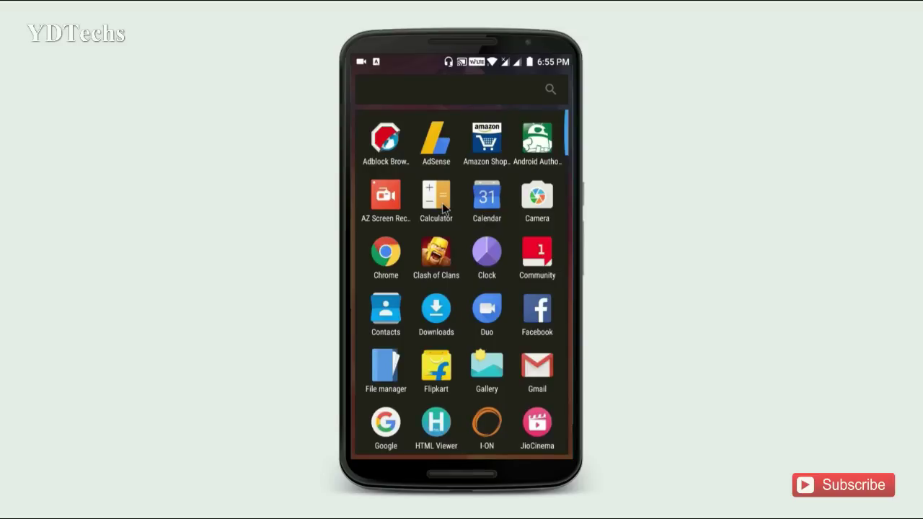
{"action": "left_click", "coordinate": [442, 208]}
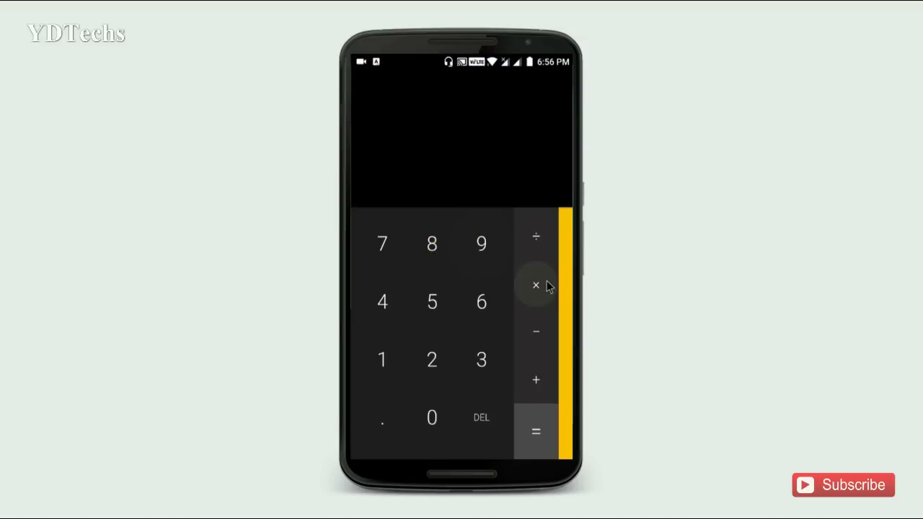
{"action": "left_click_drag", "start_coordinate": [561, 283], "coordinate": [353, 240]}
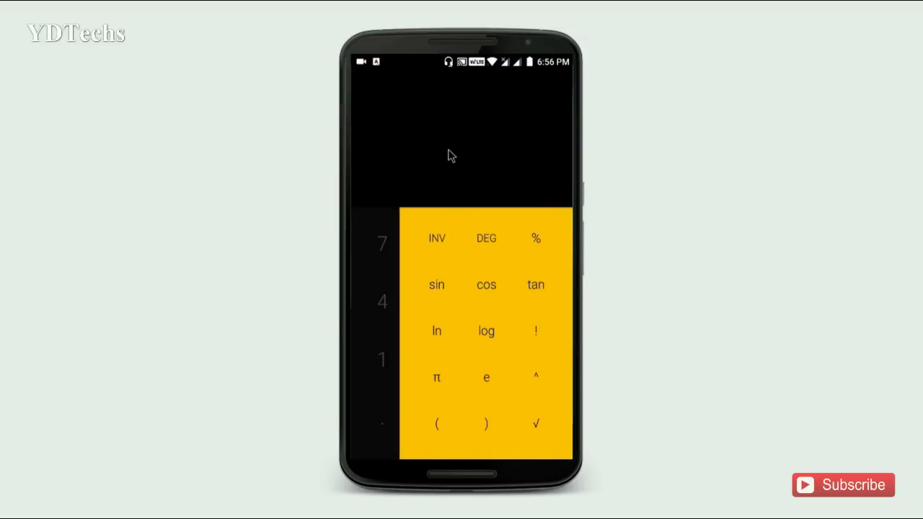
{"action": "key", "text": "Escape"}
{"action": "key", "text": "Escape"}
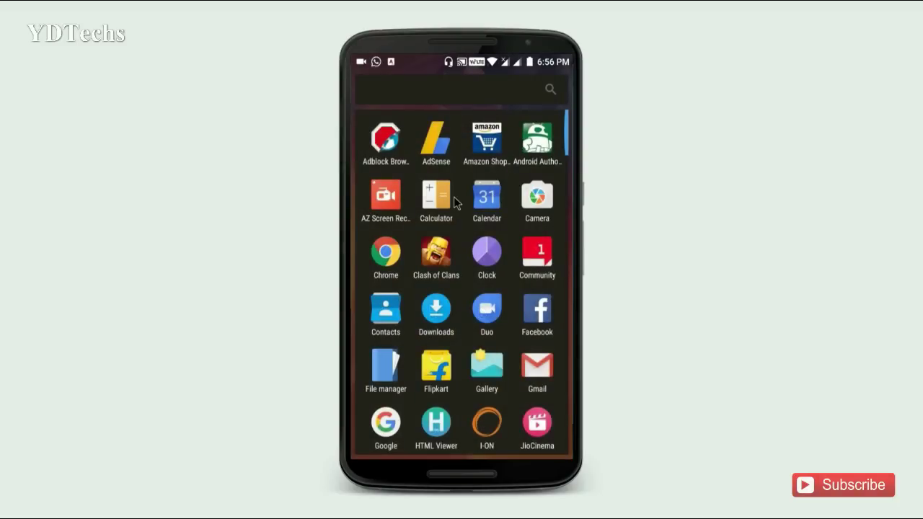
- Open the Community forum app, scroll its feed, and back out to the app drawer
{"action": "left_click", "coordinate": [542, 258]}
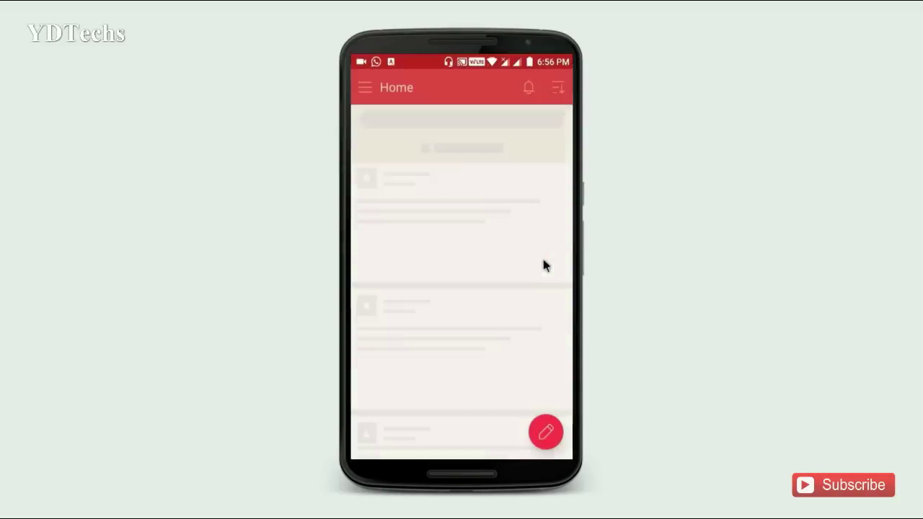
{"action": "scroll", "coordinate": [524, 262], "scroll_direction": "down", "scroll_amount": 10}
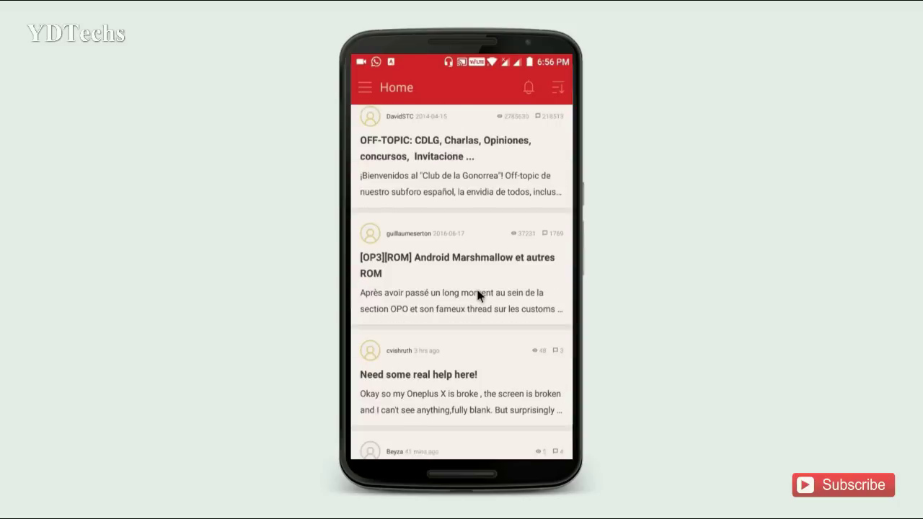
{"action": "scroll", "coordinate": [476, 297], "scroll_direction": "up", "scroll_amount": 15}
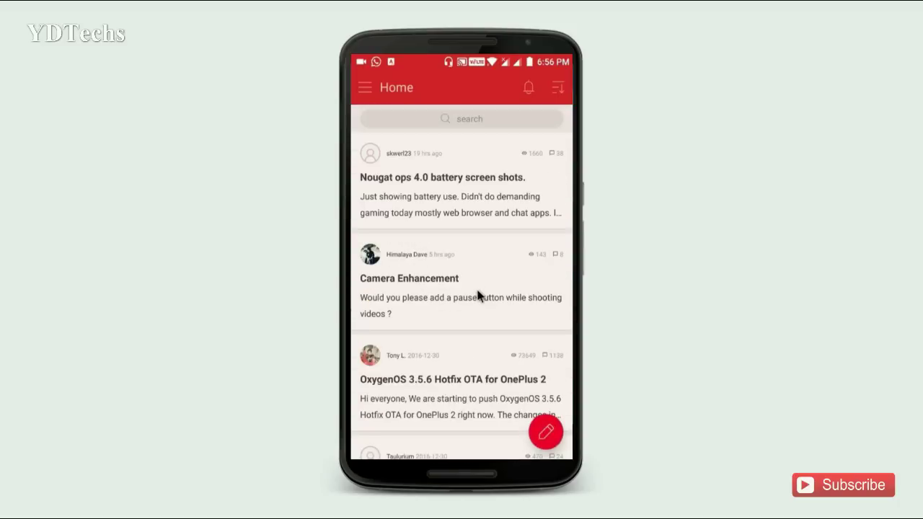
{"action": "right_click", "coordinate": [477, 297]}
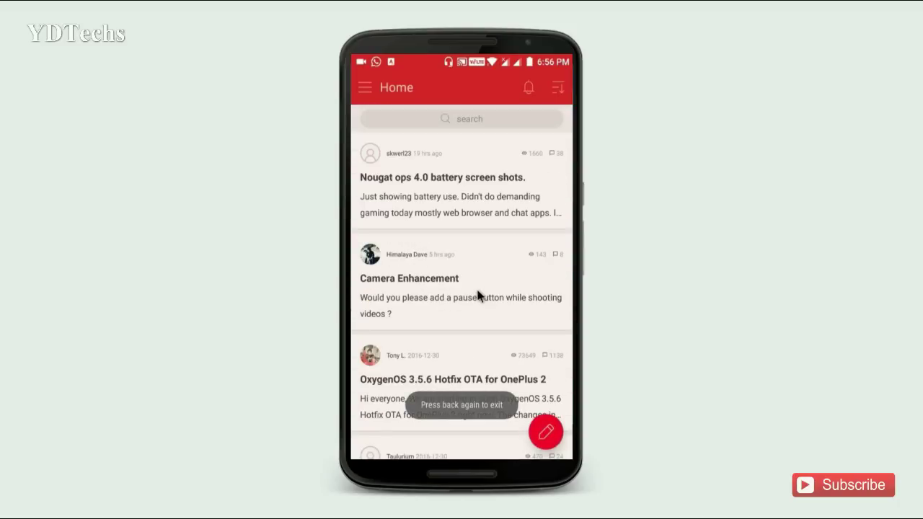
{"action": "right_click", "coordinate": [477, 293]}
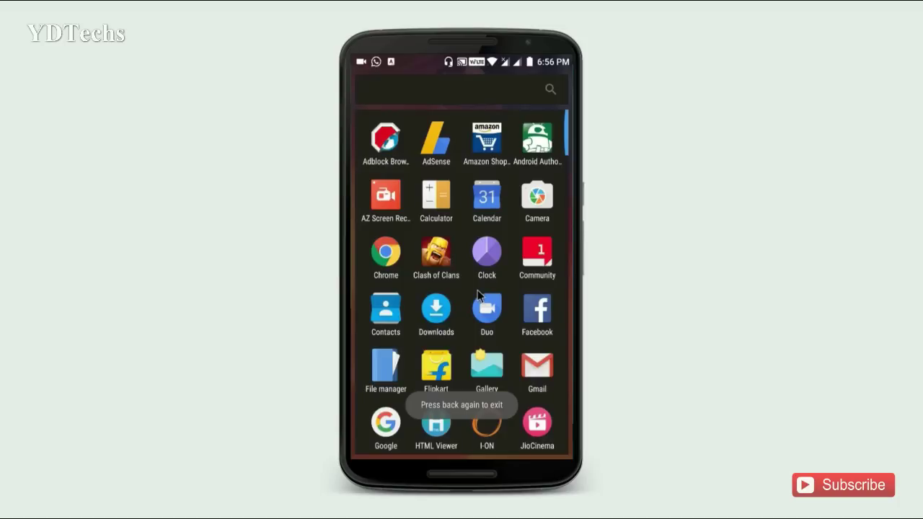
- Open File manager, switch between its Categories and Storage views, then close it
{"action": "left_click", "coordinate": [395, 362]}
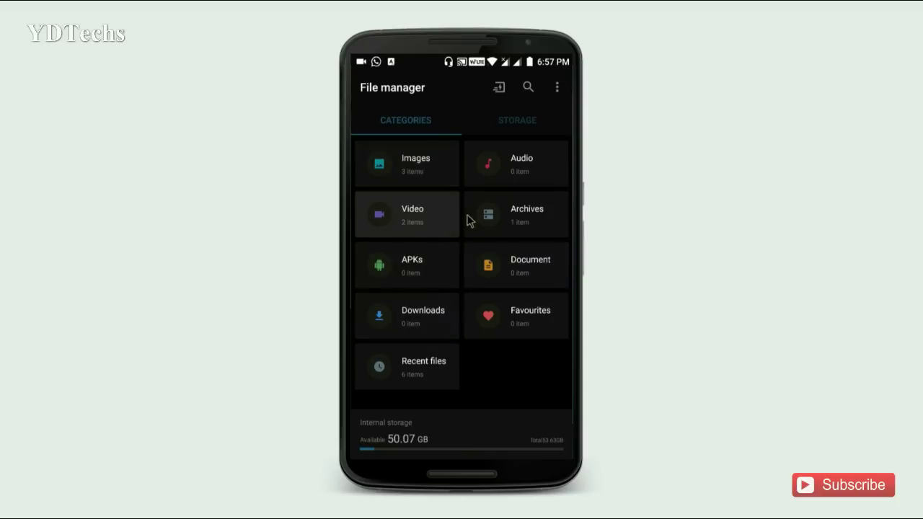
{"action": "left_click", "coordinate": [514, 126]}
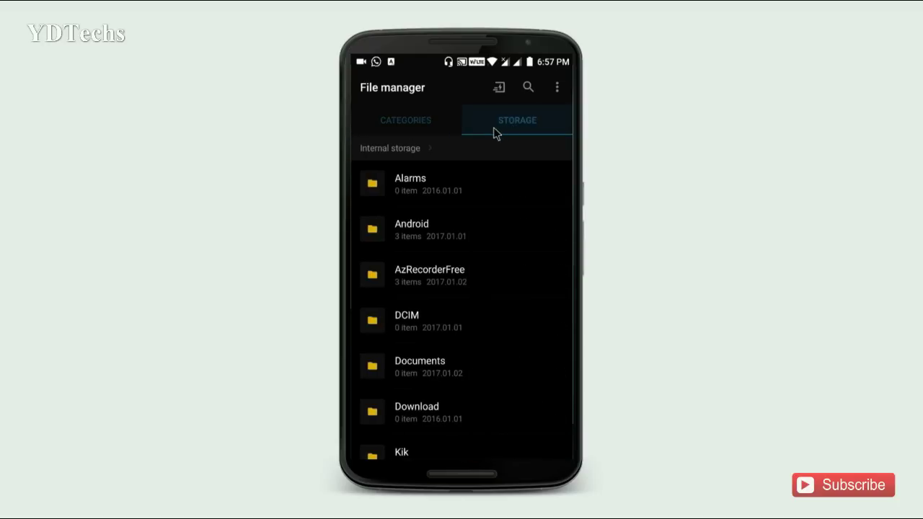
{"action": "left_click", "coordinate": [443, 128]}
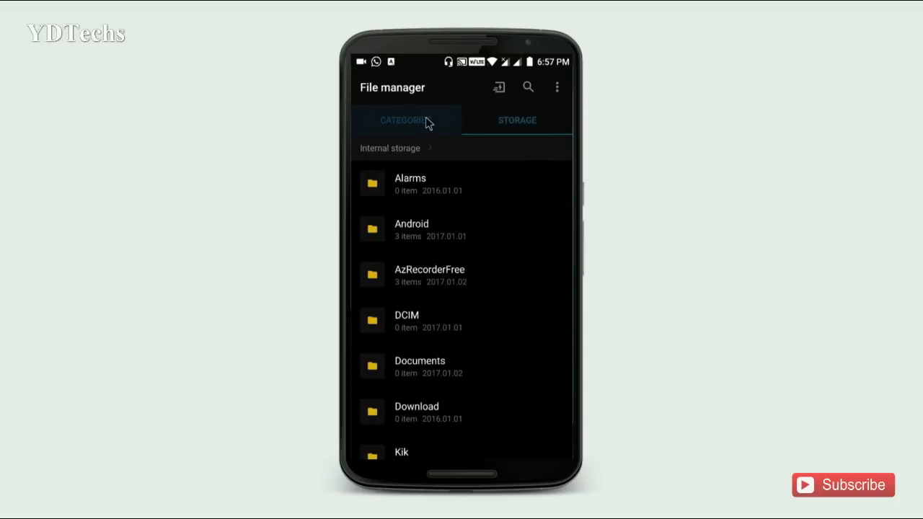
{"action": "left_click", "coordinate": [509, 125]}
{"action": "left_click", "coordinate": [429, 124]}
{"action": "right_click", "coordinate": [425, 159]}
- Open and close Recorder and Weather, then pull down the notification shade at home
{"action": "scroll", "coordinate": [548, 245], "scroll_direction": "down", "scroll_amount": 10}
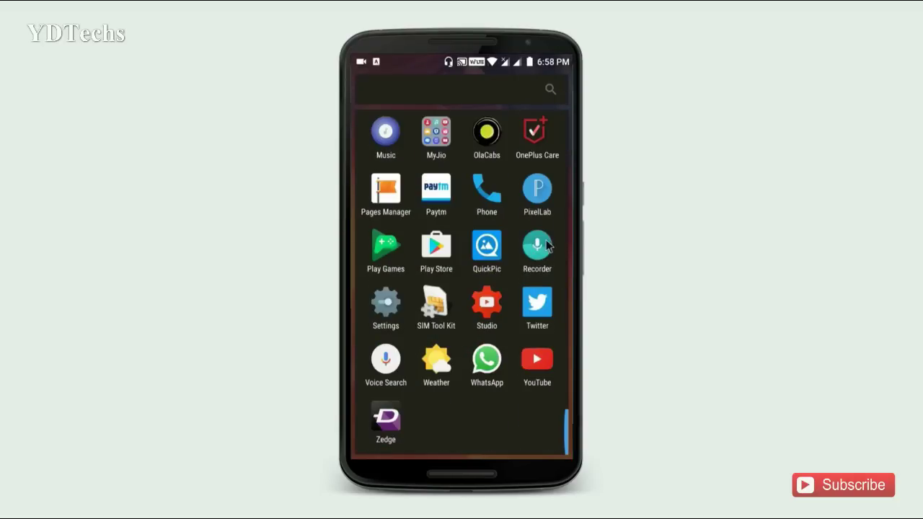
{"action": "left_click", "coordinate": [539, 247]}
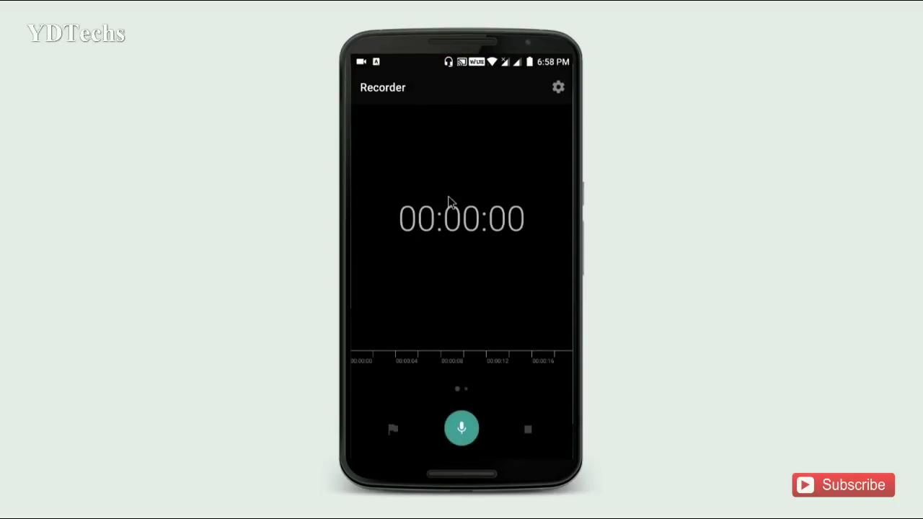
{"action": "right_click", "coordinate": [487, 245]}
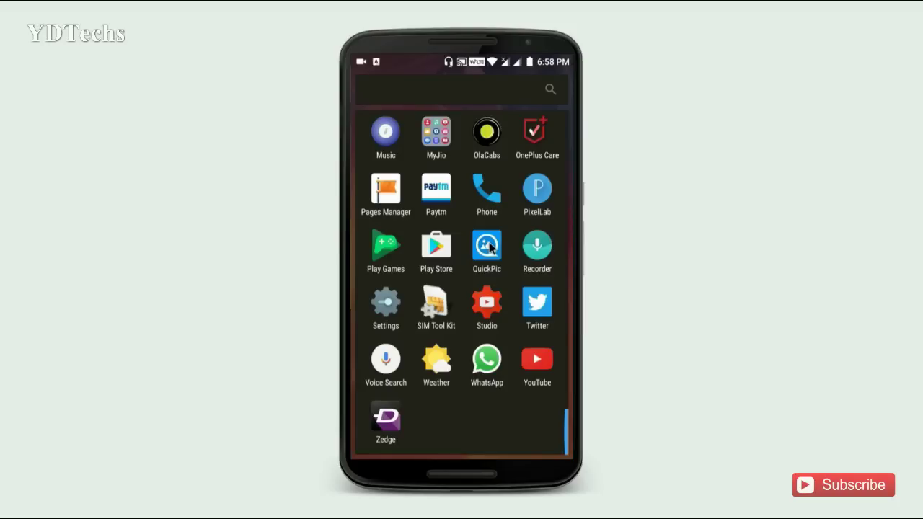
{"action": "left_click", "coordinate": [435, 364]}
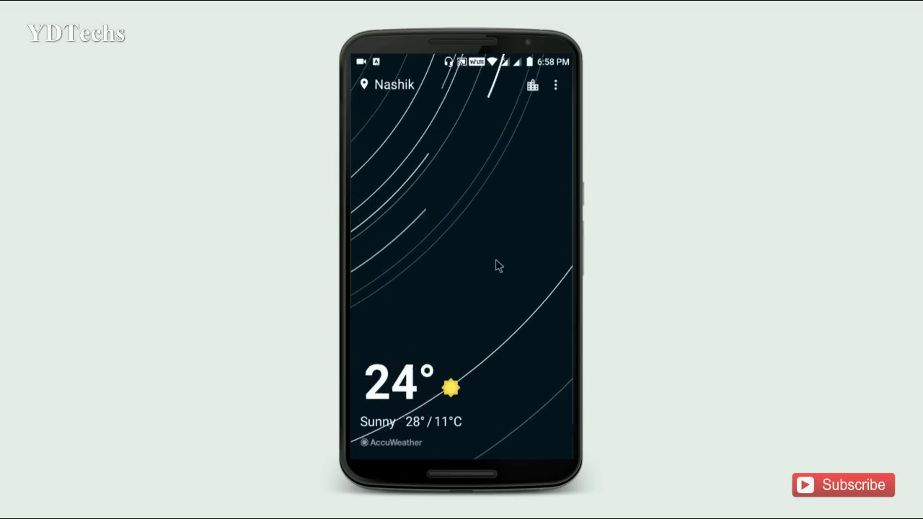
{"action": "right_click", "coordinate": [495, 261]}
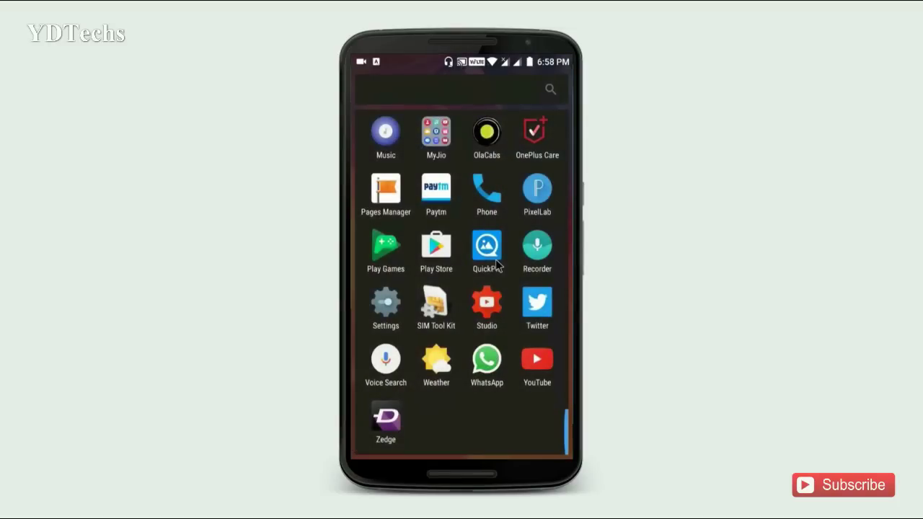
{"action": "right_click", "coordinate": [496, 263]}
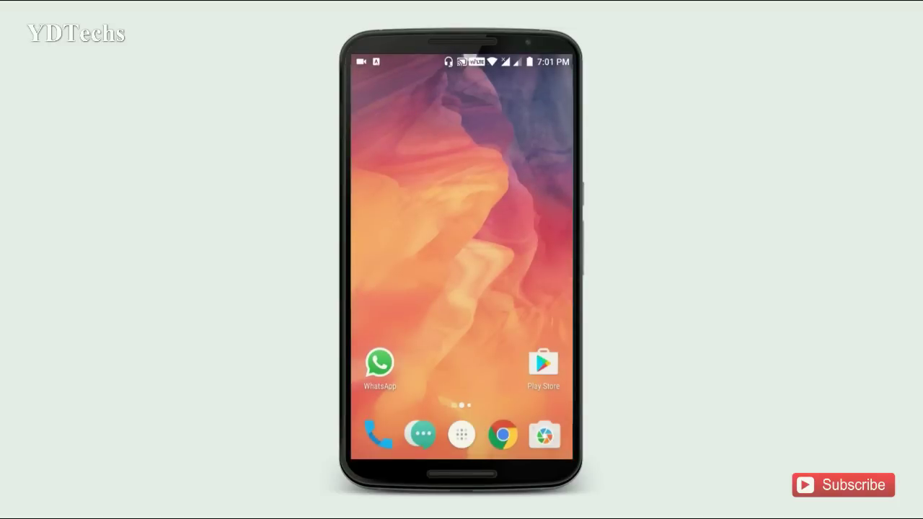
{"action": "key", "text": "super+n"}
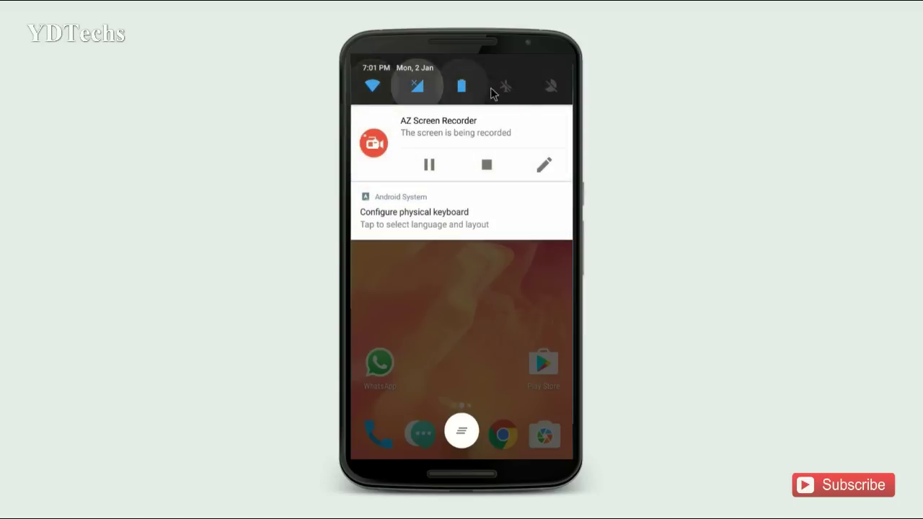
- Expand Quick Settings, swipe to the second tile page, and scroll through the tile editor
{"action": "left_click_drag", "start_coordinate": [493, 94], "coordinate": [469, 256]}
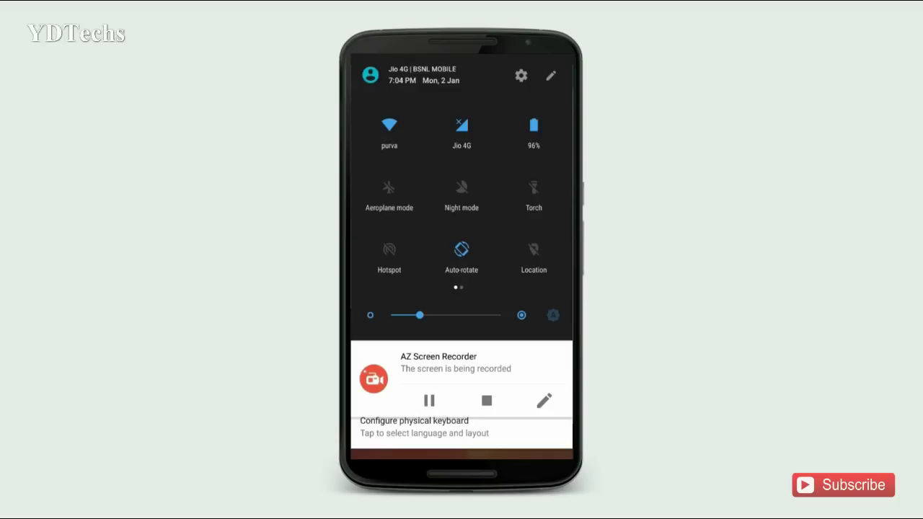
{"action": "left_click_drag", "start_coordinate": [540, 228], "coordinate": [439, 237]}
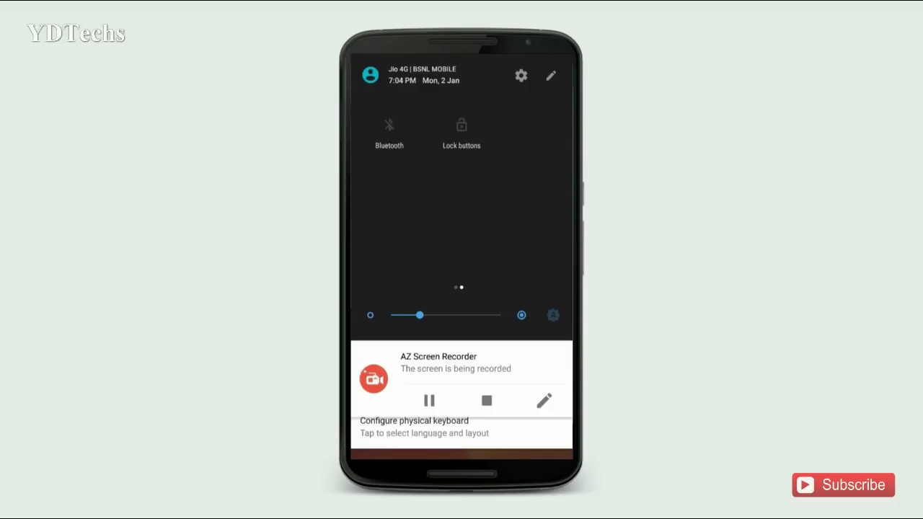
{"action": "left_click", "coordinate": [552, 76]}
{"action": "scroll", "coordinate": [500, 201], "scroll_direction": "down", "scroll_amount": 3}
{"action": "scroll", "coordinate": [503, 232], "scroll_direction": "up", "scroll_amount": 2}
{"action": "scroll", "coordinate": [502, 227], "scroll_direction": "down", "scroll_amount": 2}
{"action": "scroll", "coordinate": [502, 226], "scroll_direction": "up", "scroll_amount": 3}
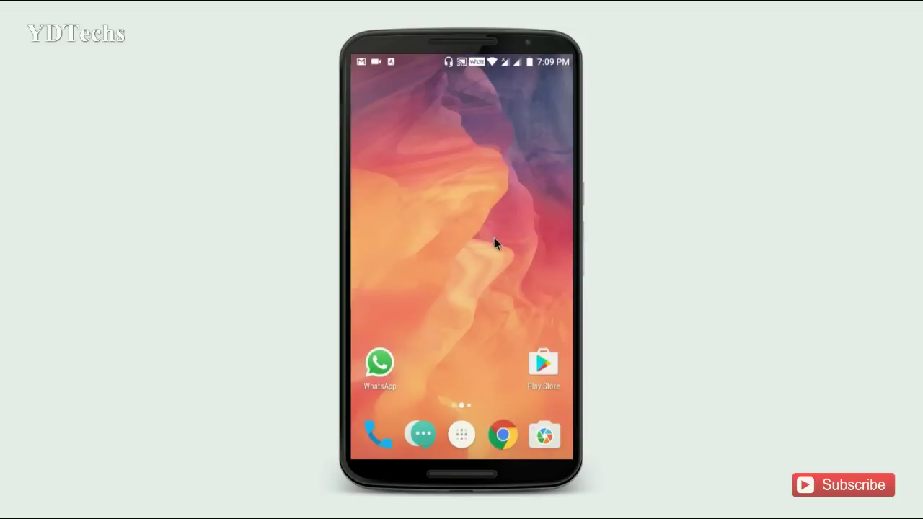
- Dock Google Play on top in split screen with Chrome in the bottom half
{"action": "left_click", "coordinate": [494, 446]}
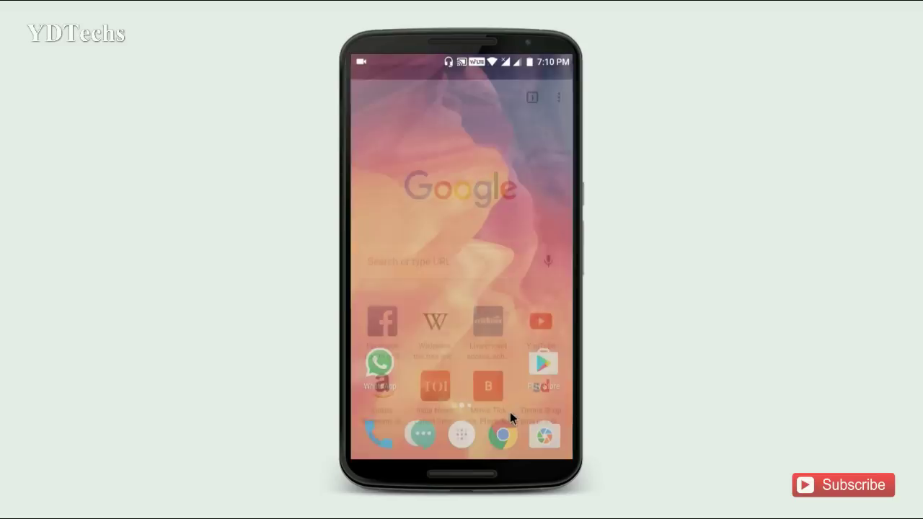
{"action": "left_click", "coordinate": [542, 366]}
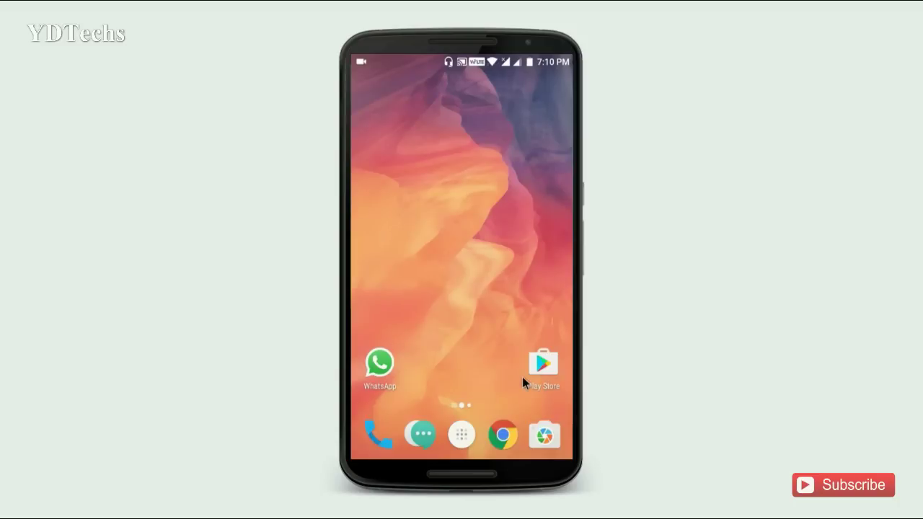
{"action": "key", "text": "alt+Tab"}
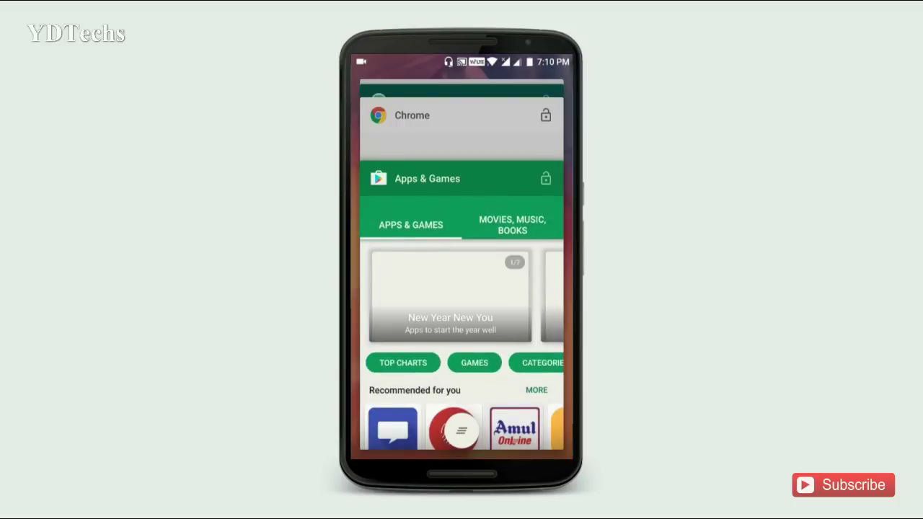
{"action": "left_click", "coordinate": [483, 305]}
{"action": "left_click_drag", "start_coordinate": [483, 306], "coordinate": [478, 156]}
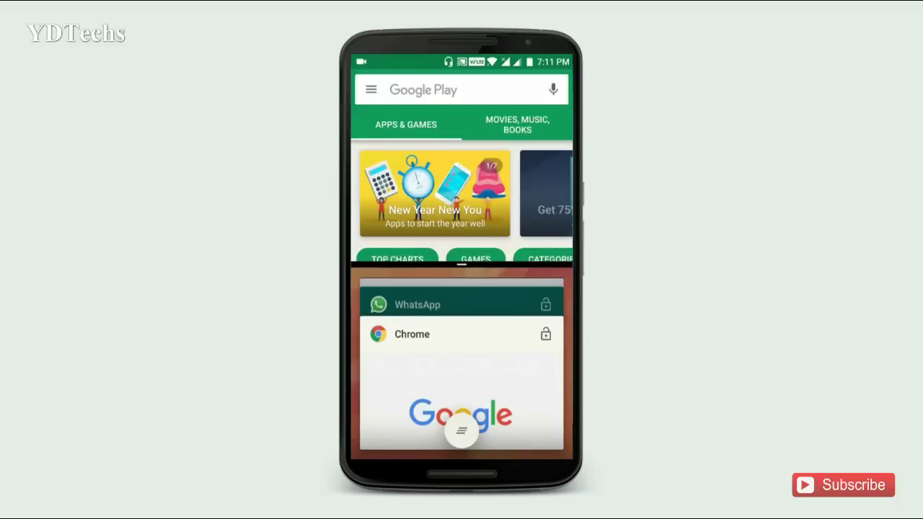
{"action": "left_click", "coordinate": [432, 382]}
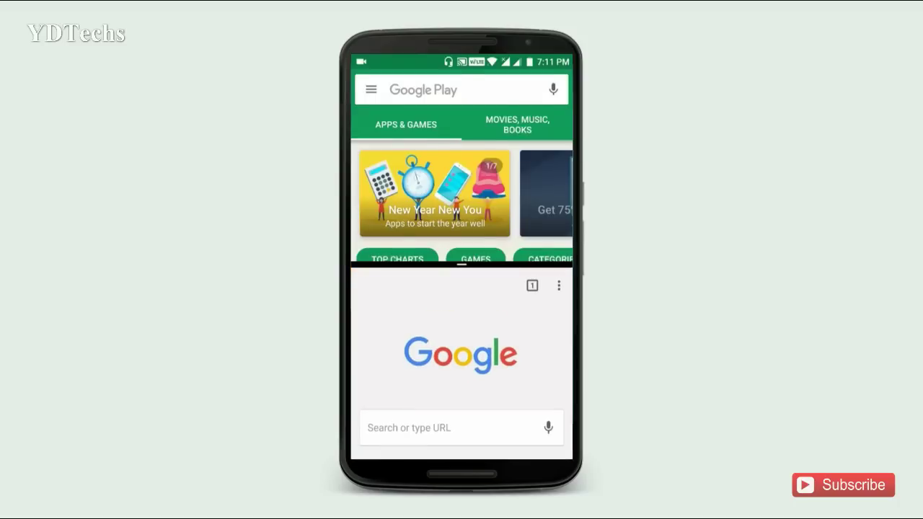
- Scroll in split-screen view, then drag the divider so Chrome fills the whole screen
{"action": "scroll", "coordinate": [462, 165], "scroll_direction": "down", "scroll_amount": 5}
{"action": "scroll", "coordinate": [462, 166], "scroll_direction": "down", "scroll_amount": 3}
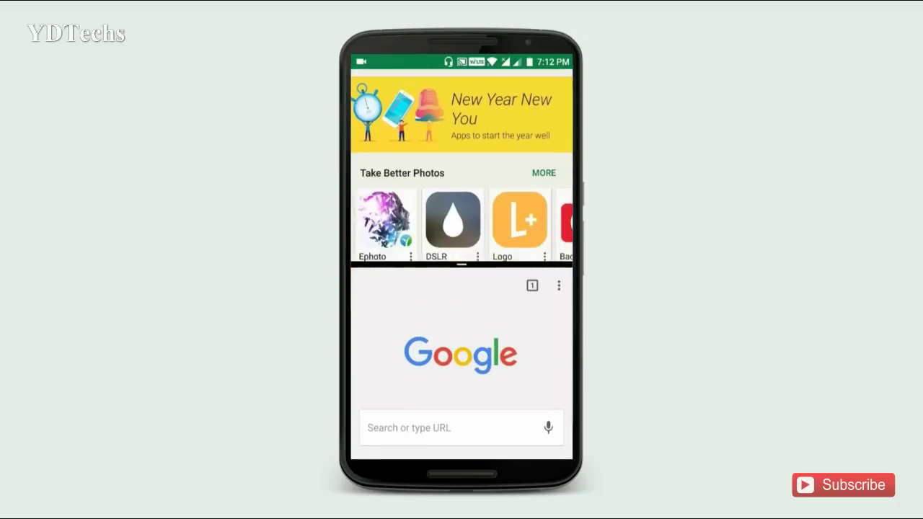
{"action": "scroll", "coordinate": [462, 166], "scroll_direction": "up", "scroll_amount": 5}
{"action": "scroll", "coordinate": [461, 187], "scroll_direction": "down", "scroll_amount": 5}
{"action": "scroll", "coordinate": [462, 360], "scroll_direction": "down", "scroll_amount": 5}
{"action": "scroll", "coordinate": [485, 321], "scroll_direction": "down", "scroll_amount": 5}
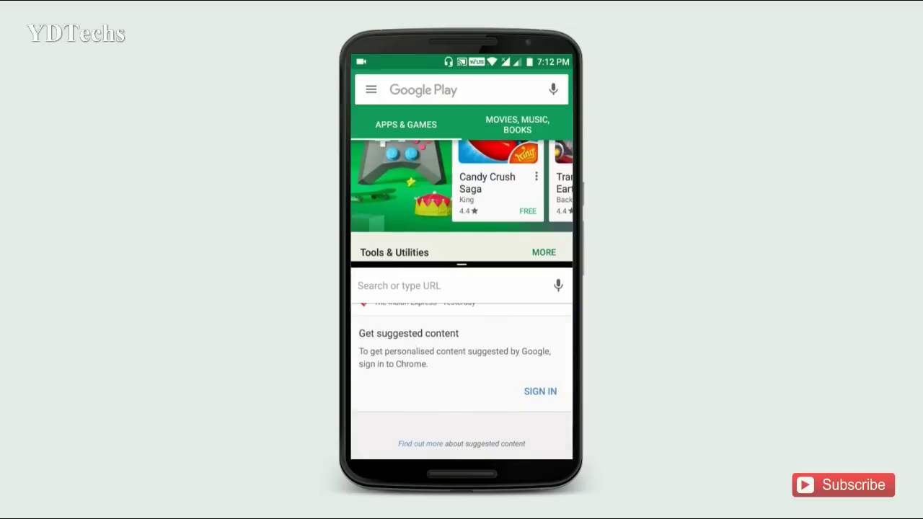
{"action": "scroll", "coordinate": [462, 361], "scroll_direction": "up", "scroll_amount": 10}
{"action": "left_click_drag", "start_coordinate": [465, 268], "coordinate": [468, 459]}
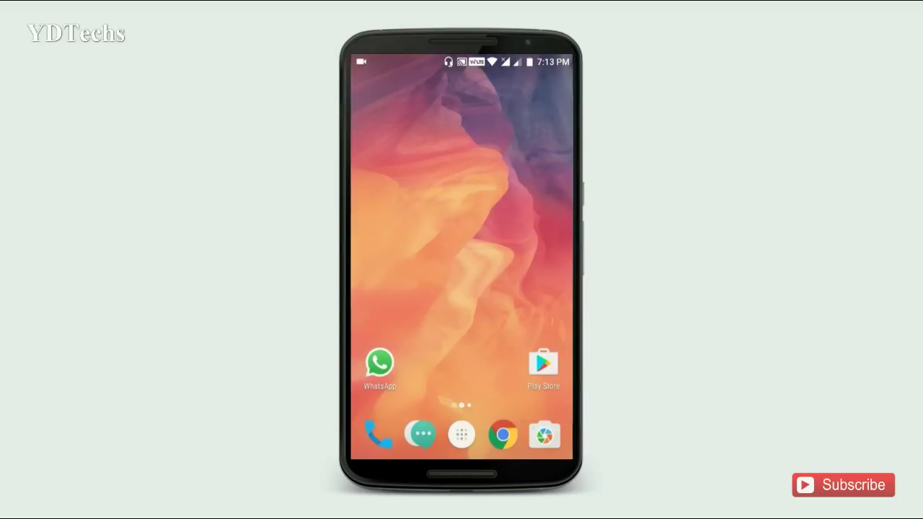
- Dismiss Recents and open Settings from the gear icon in the quick settings panel
{"action": "key", "text": "alt+Tab"}
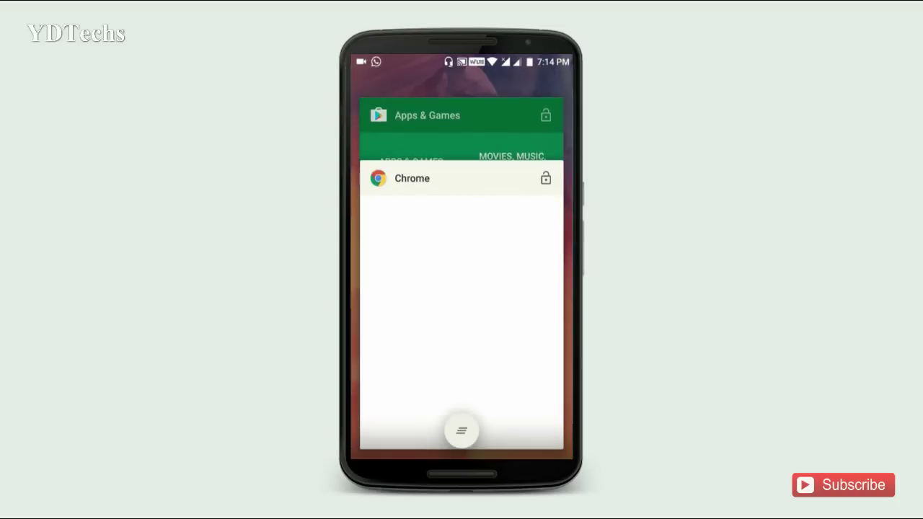
{"action": "left_click", "coordinate": [460, 430]}
{"action": "left_click_drag", "start_coordinate": [513, 60], "coordinate": [496, 256]}
{"action": "left_click", "coordinate": [521, 76]}
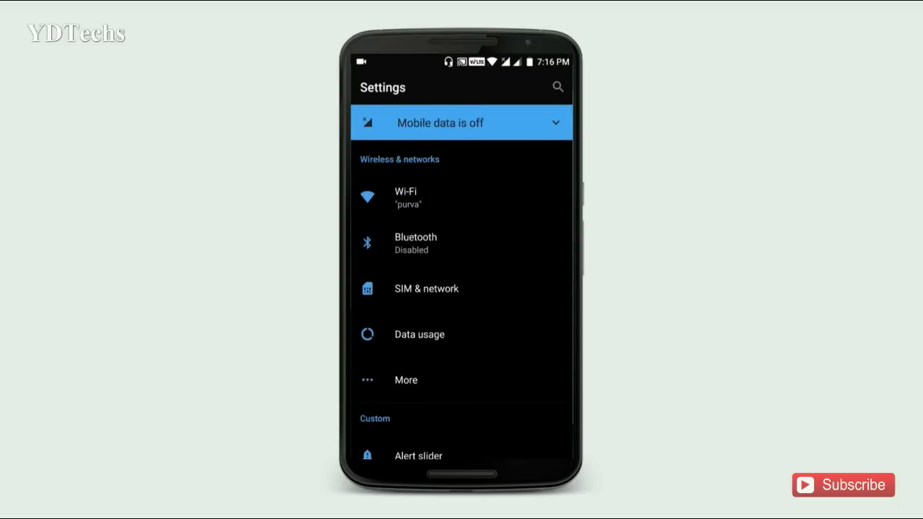
{"action": "scroll", "coordinate": [481, 165], "scroll_direction": "down", "scroll_amount": 5}
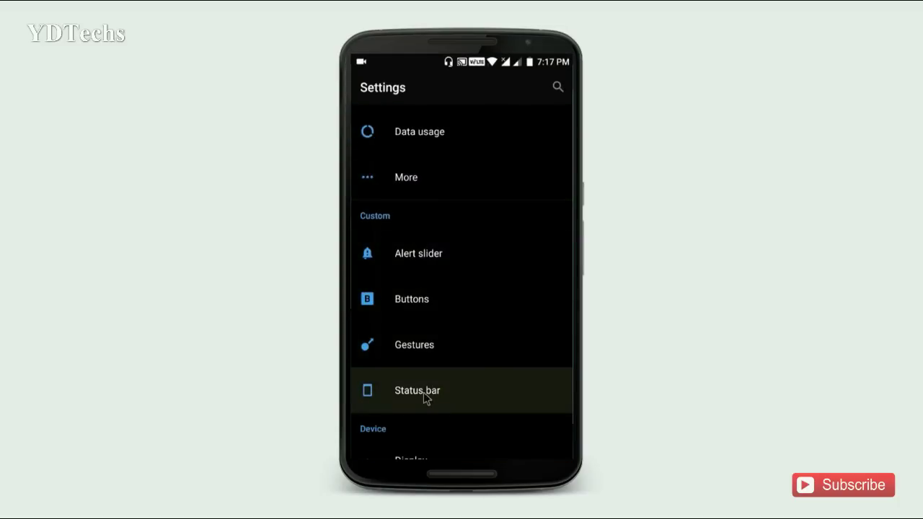
{"action": "left_click", "coordinate": [435, 395]}
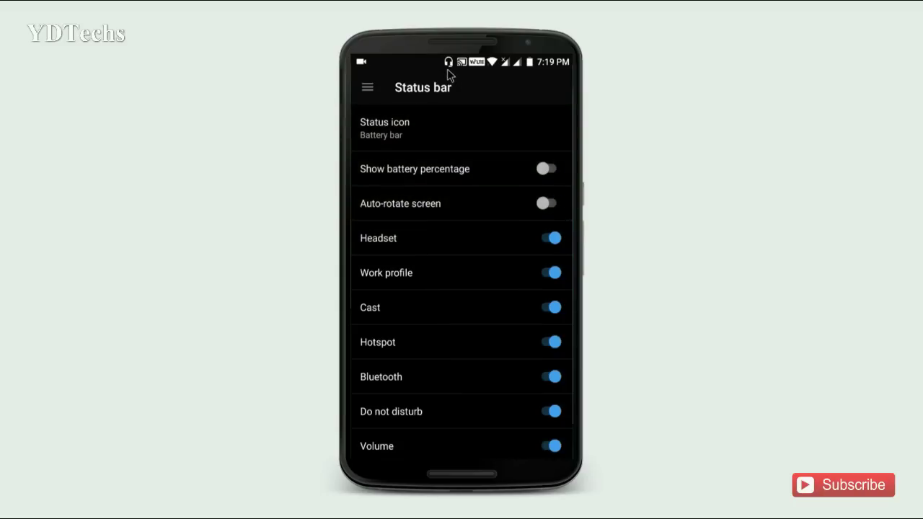
{"action": "left_click", "coordinate": [554, 238]}
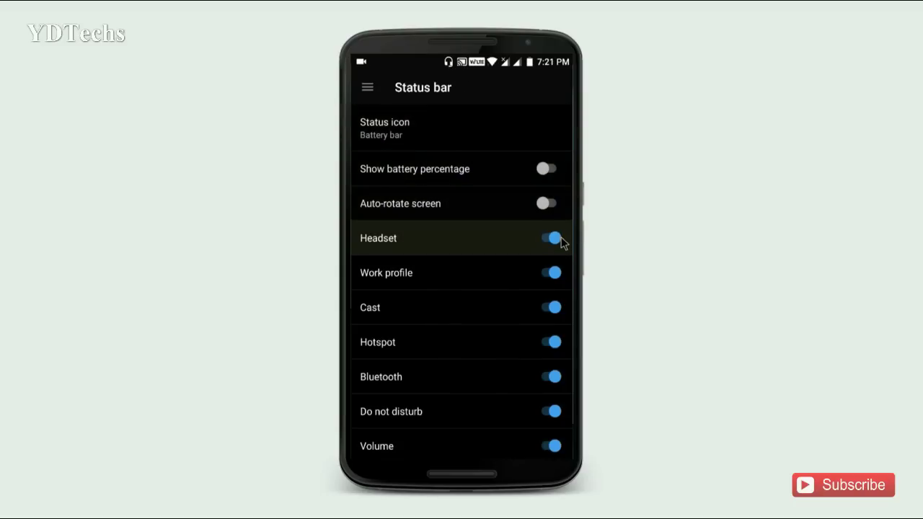
{"action": "left_click", "coordinate": [554, 238]}
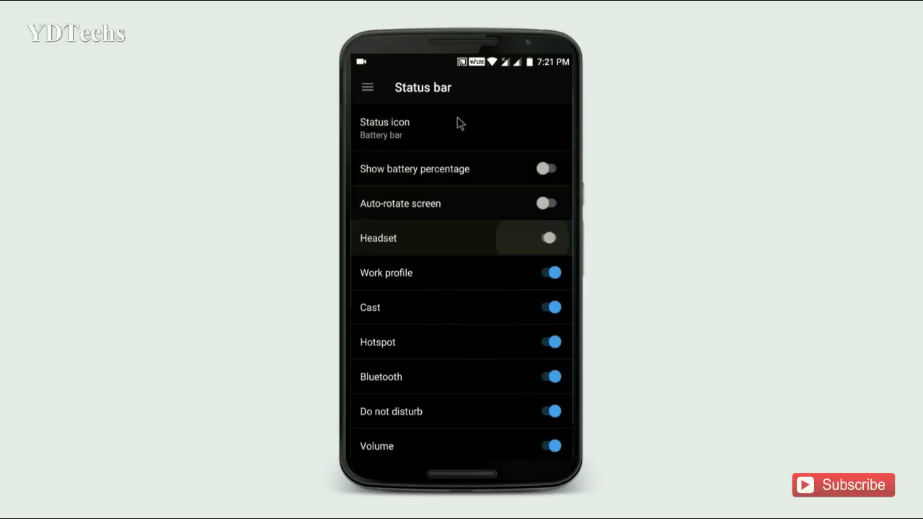
{"action": "left_click", "coordinate": [545, 242]}
{"action": "left_click", "coordinate": [544, 241]}
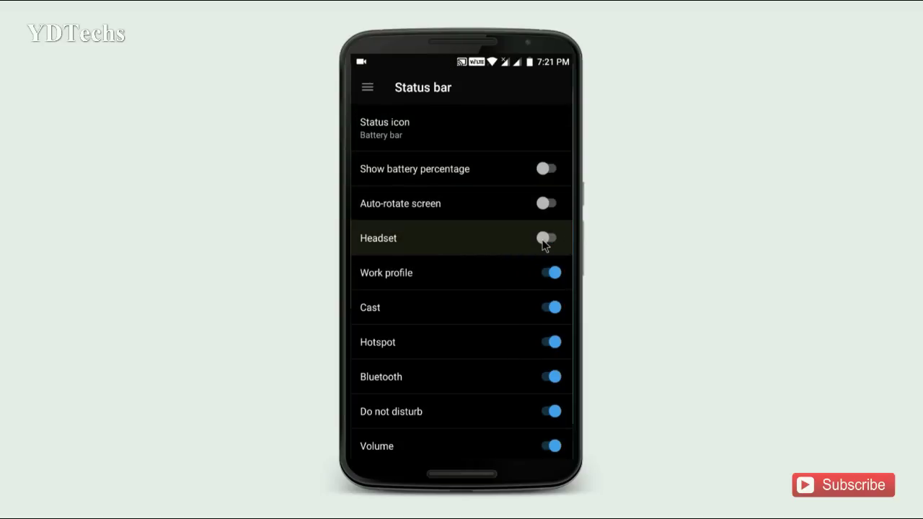
{"action": "left_click", "coordinate": [544, 242]}
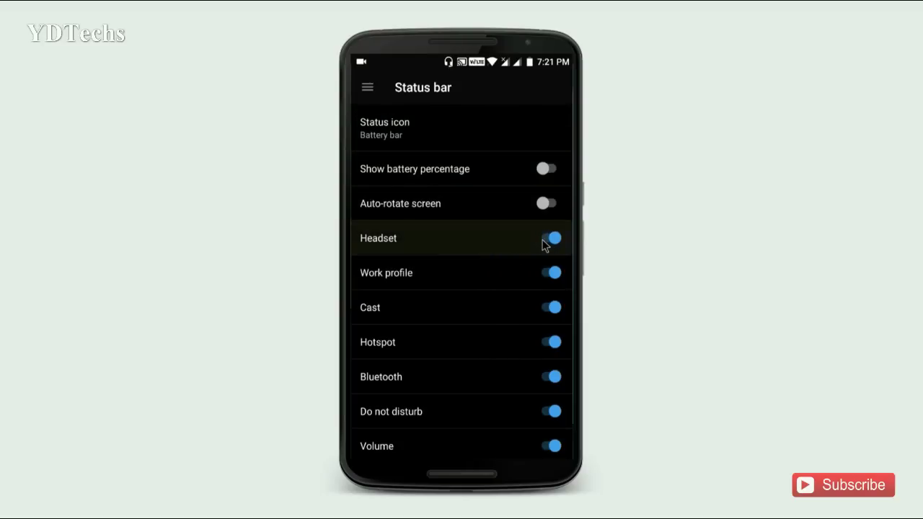
{"action": "key", "text": "Escape"}
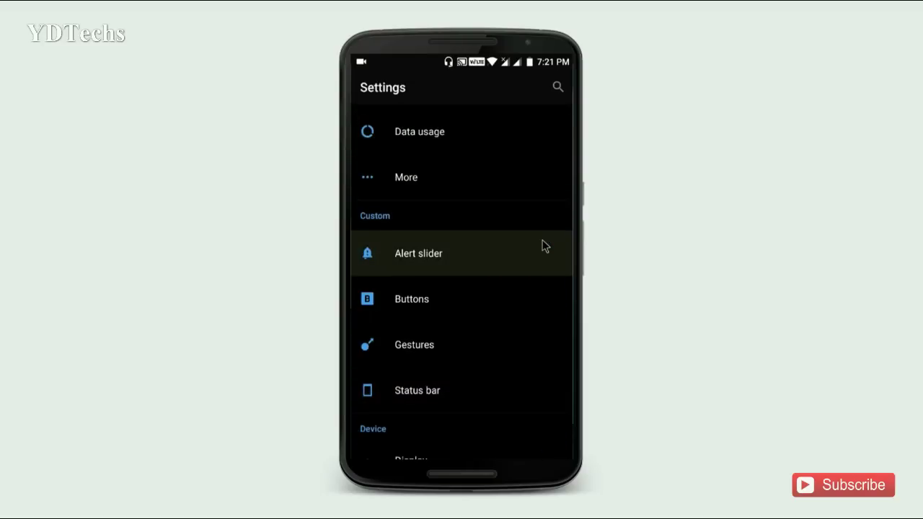
{"action": "scroll", "coordinate": [455, 332], "scroll_direction": "down", "scroll_amount": 3}
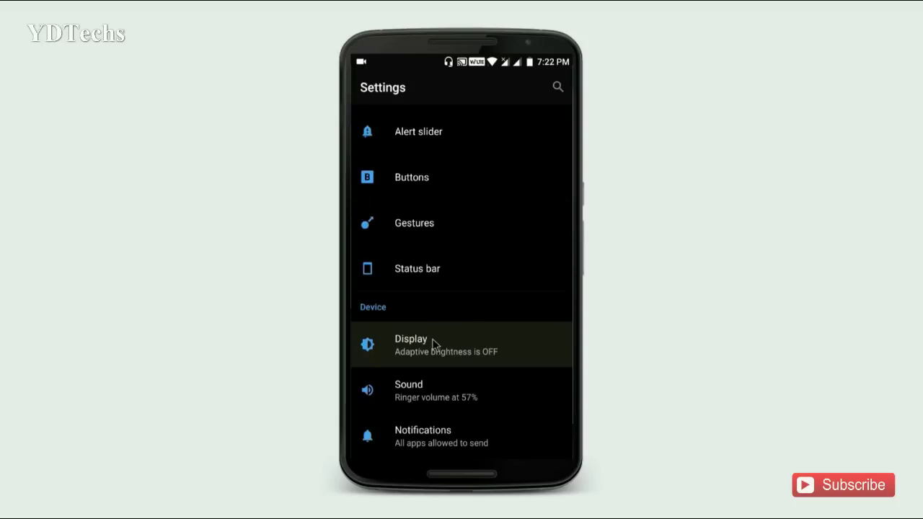
{"action": "left_click", "coordinate": [435, 343]}
{"action": "scroll", "coordinate": [432, 336], "scroll_direction": "down", "scroll_amount": 2}
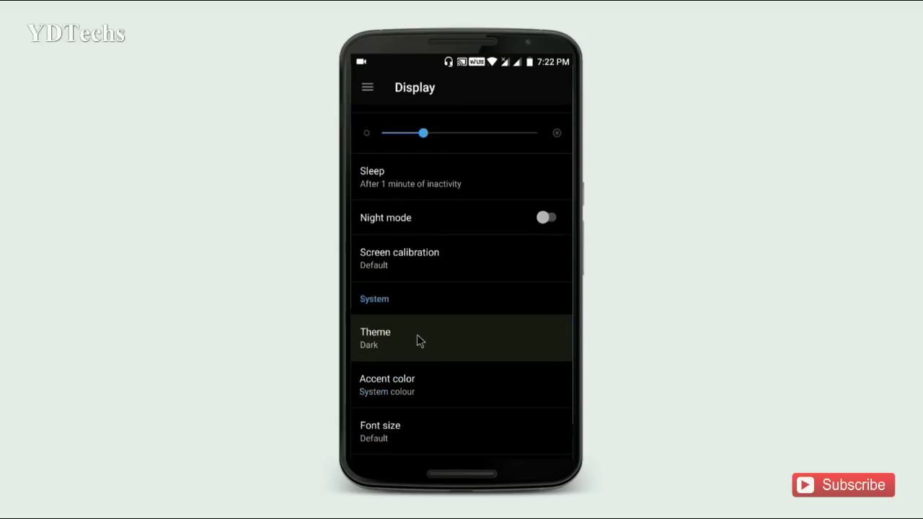
{"action": "left_click", "coordinate": [394, 337]}
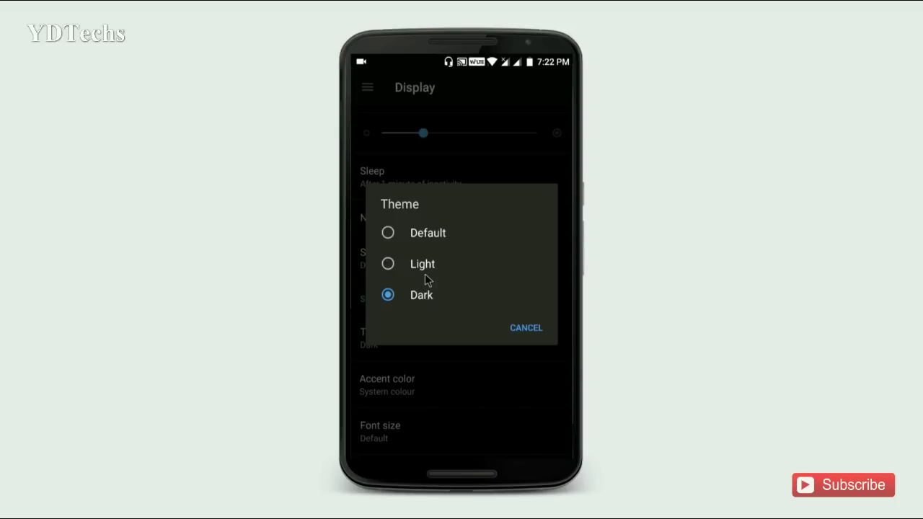
{"action": "left_click", "coordinate": [390, 265]}
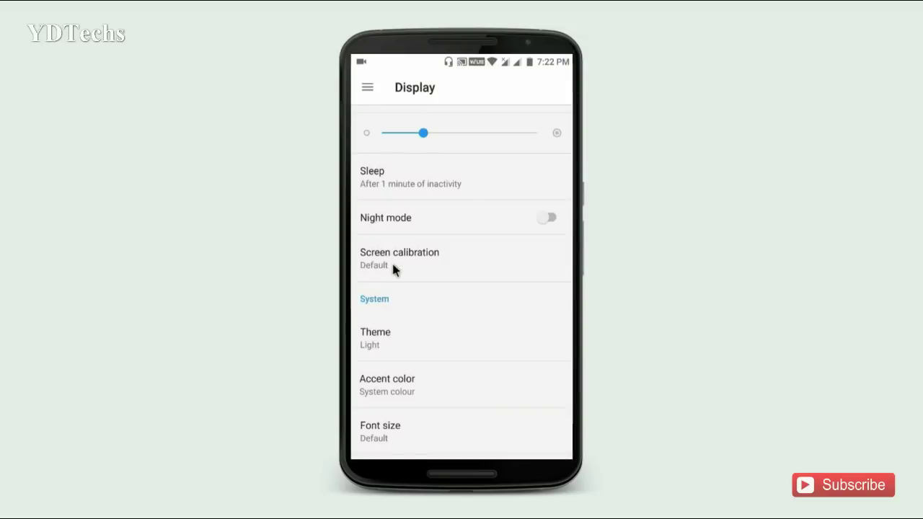
{"action": "scroll", "coordinate": [392, 264], "scroll_direction": "up", "scroll_amount": 2}
{"action": "scroll", "coordinate": [396, 270], "scroll_direction": "down", "scroll_amount": 6}
{"action": "scroll", "coordinate": [402, 287], "scroll_direction": "up", "scroll_amount": 1}
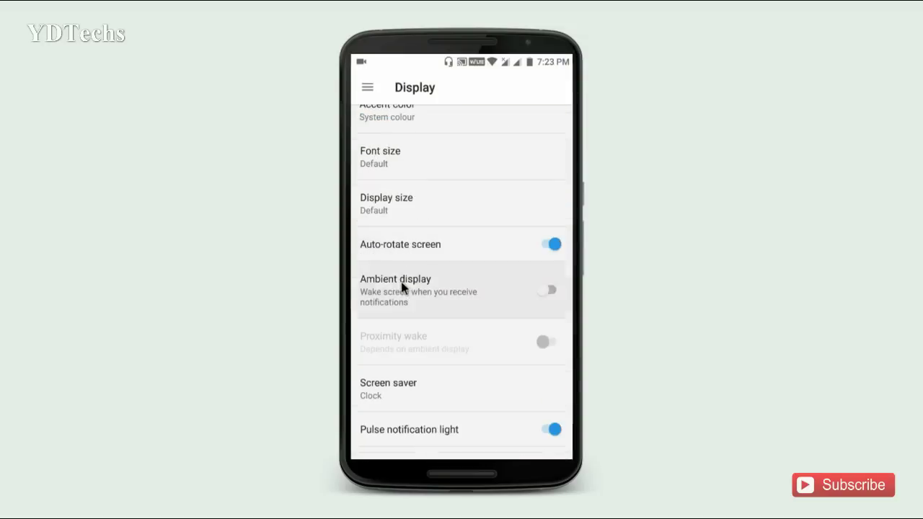
{"action": "left_click", "coordinate": [458, 233]}
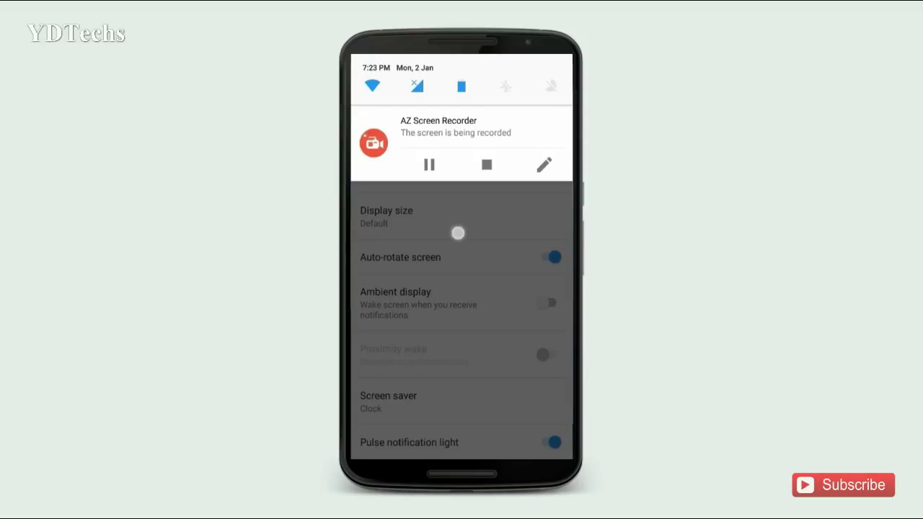
{"action": "scroll", "coordinate": [409, 191], "scroll_direction": "up", "scroll_amount": 3}
{"action": "left_click", "coordinate": [409, 191]}
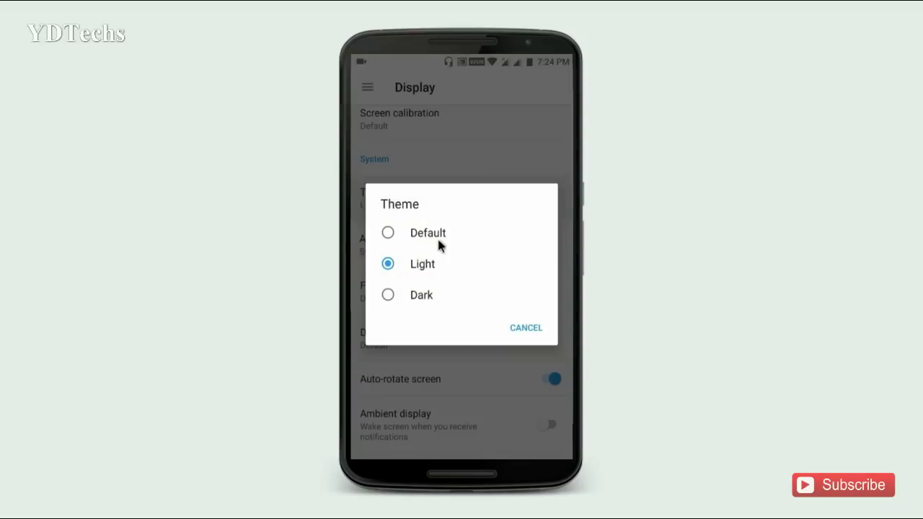
{"action": "left_click", "coordinate": [389, 295]}
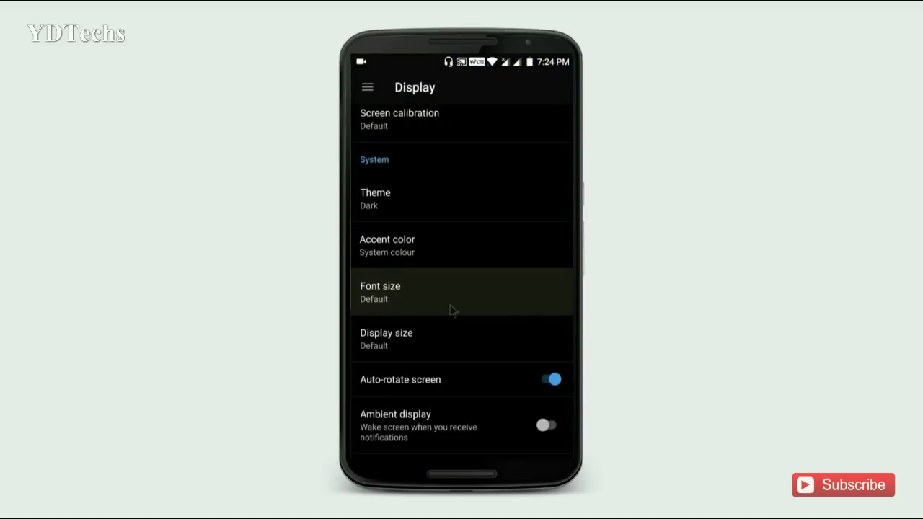
{"action": "scroll", "coordinate": [450, 306], "scroll_direction": "down", "scroll_amount": 10}
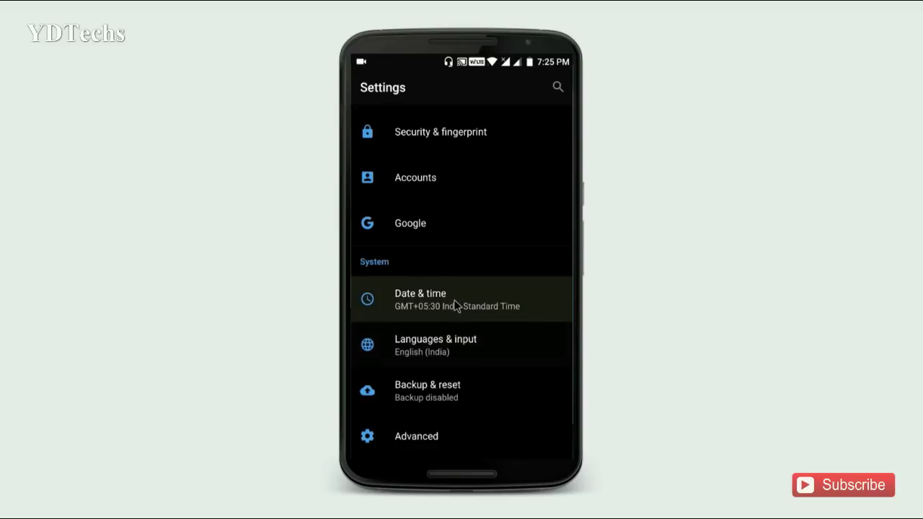
- Switch on Audio Switch under Sound > Audio Tuner, then return to the main Settings list
{"action": "scroll", "coordinate": [453, 306], "scroll_direction": "up", "scroll_amount": 5}
{"action": "left_click", "coordinate": [426, 398]}
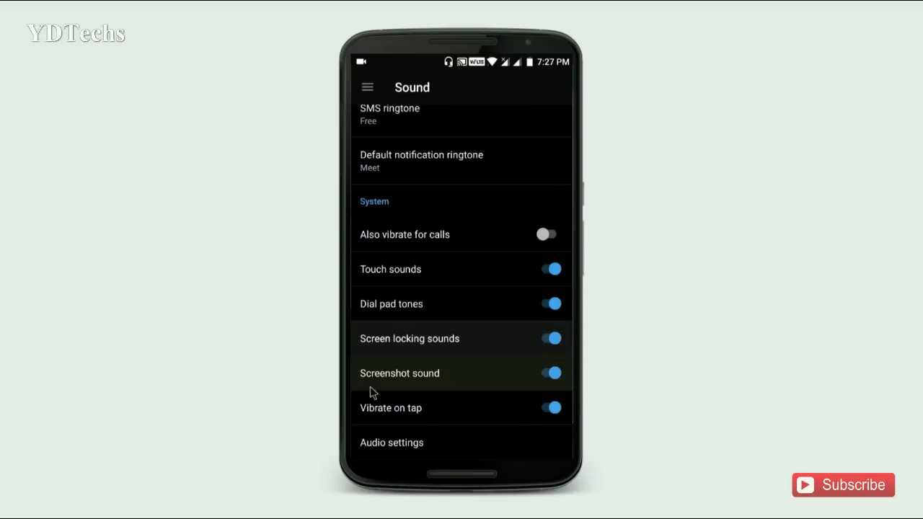
{"action": "left_click", "coordinate": [399, 441]}
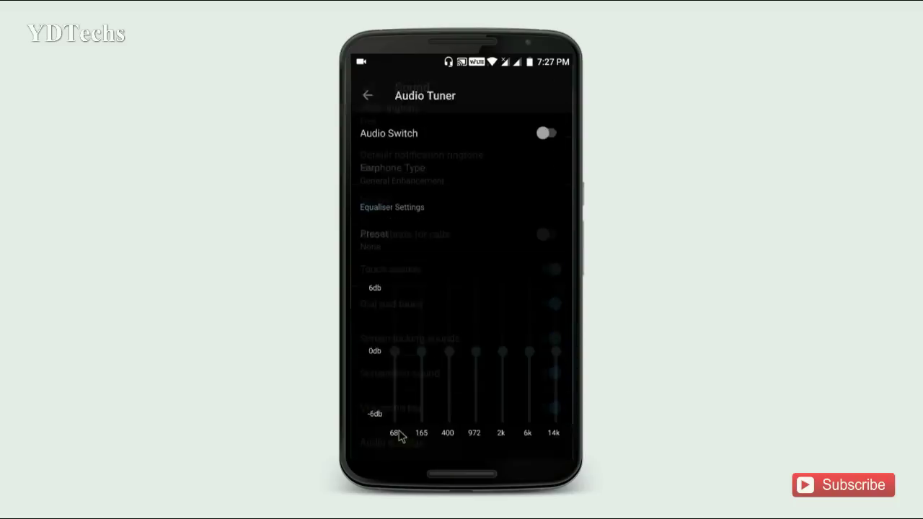
{"action": "left_click", "coordinate": [547, 124]}
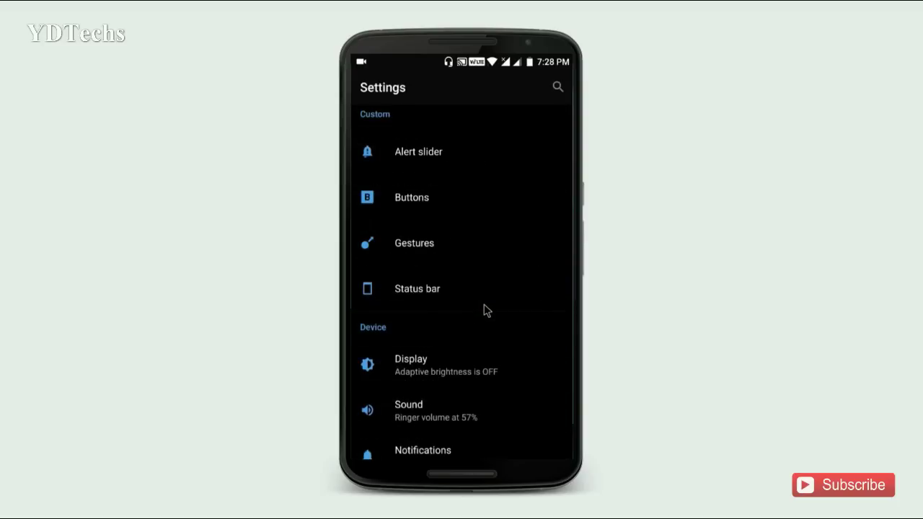
{"action": "scroll", "coordinate": [461, 317], "scroll_direction": "down", "scroll_amount": 5}
{"action": "left_click", "coordinate": [464, 317]}
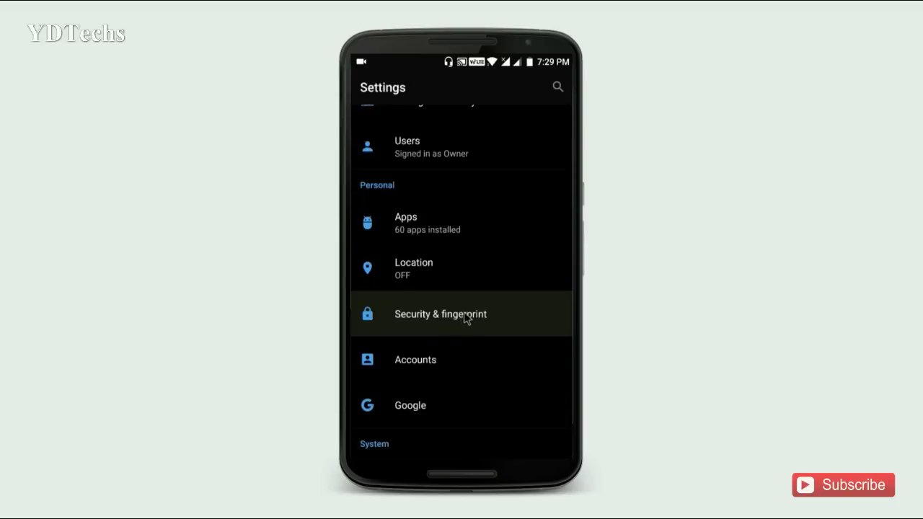
- Enable Chrome in App locker and launch it to see the 'Draw your pattern' prompt
{"action": "left_click", "coordinate": [414, 412]}
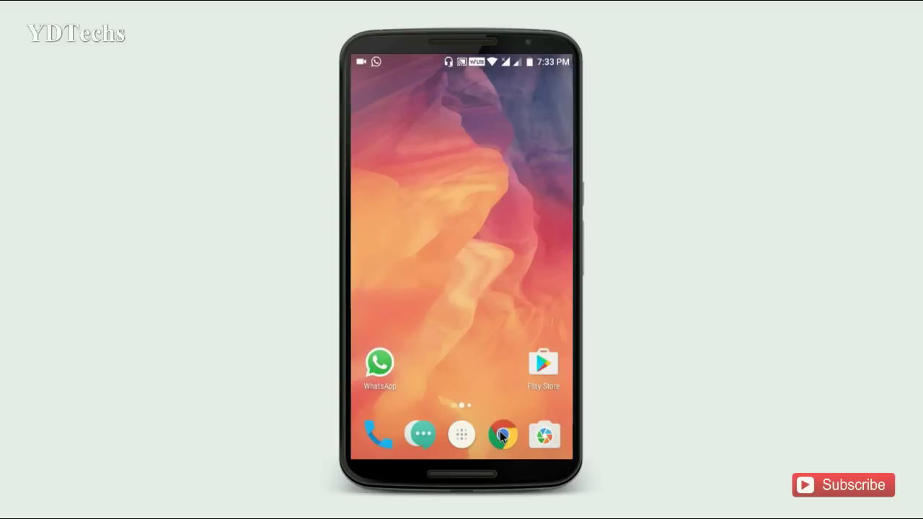
{"action": "left_click", "coordinate": [502, 436]}
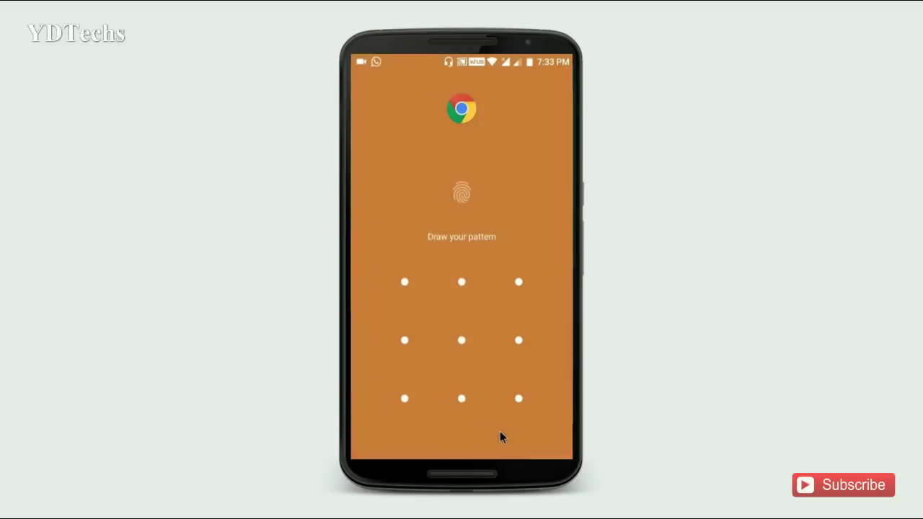